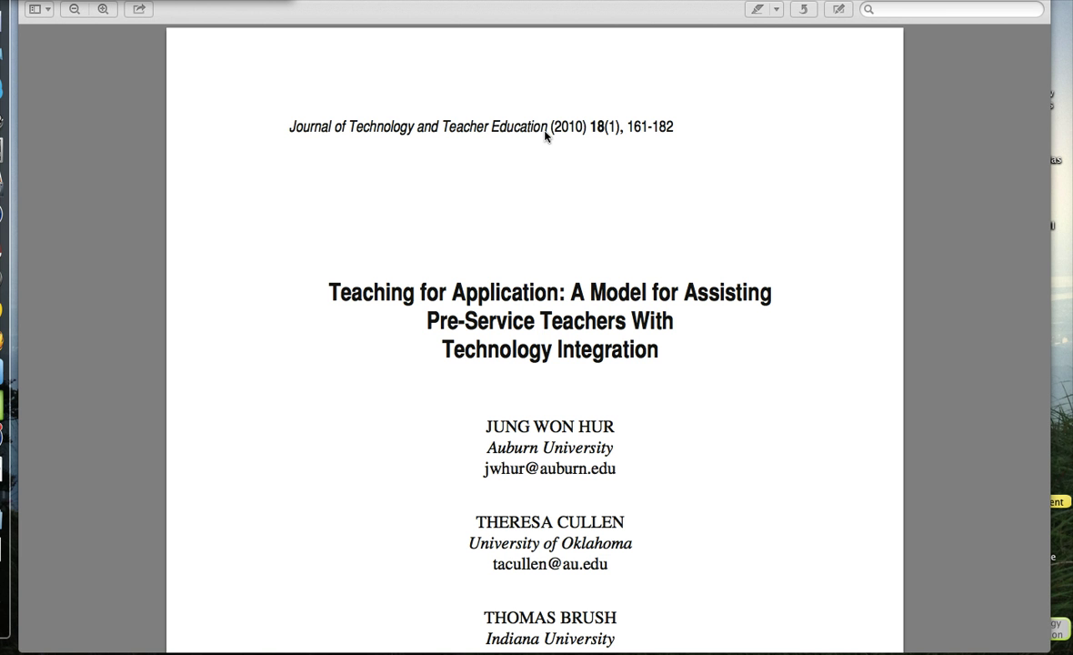
Scroll down the 'Teaching for Application' article to show the authors and the highlighted abstract.
scroll(560, 239, "down", 7)
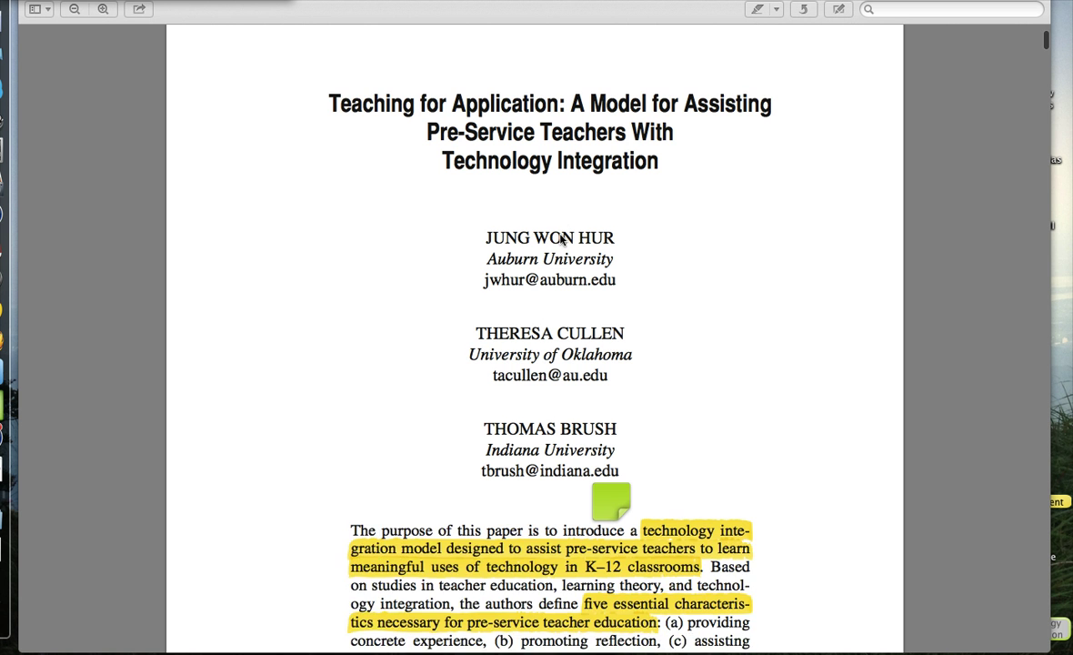
scroll(560, 240, "down", 3)
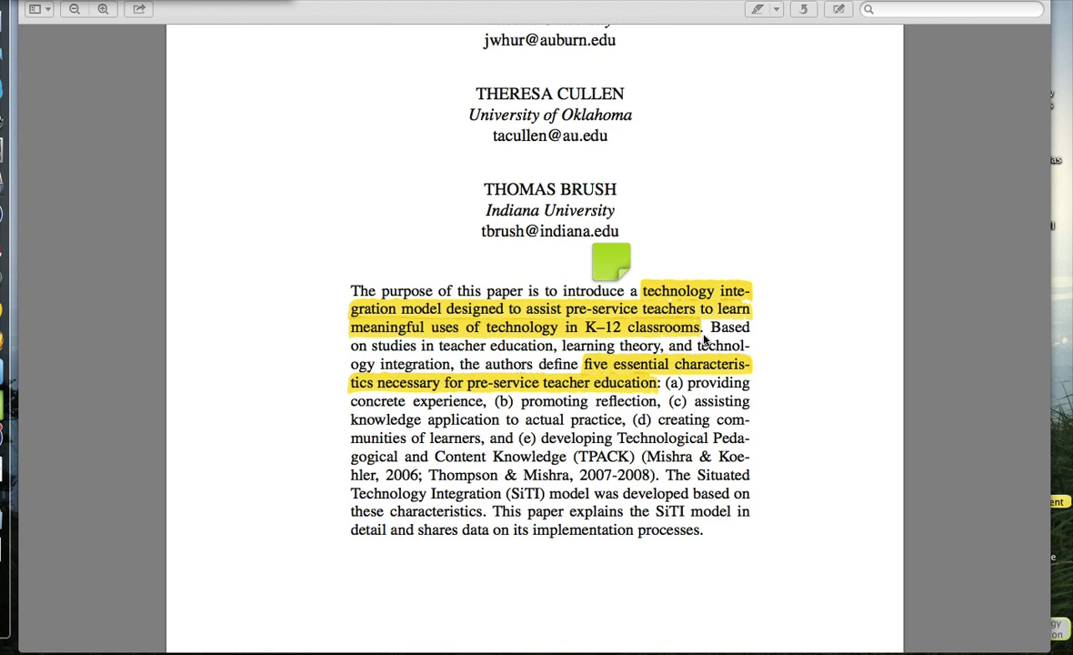
Highlight the word 'developing' in the abstract in purple.
left_click(764, 11)
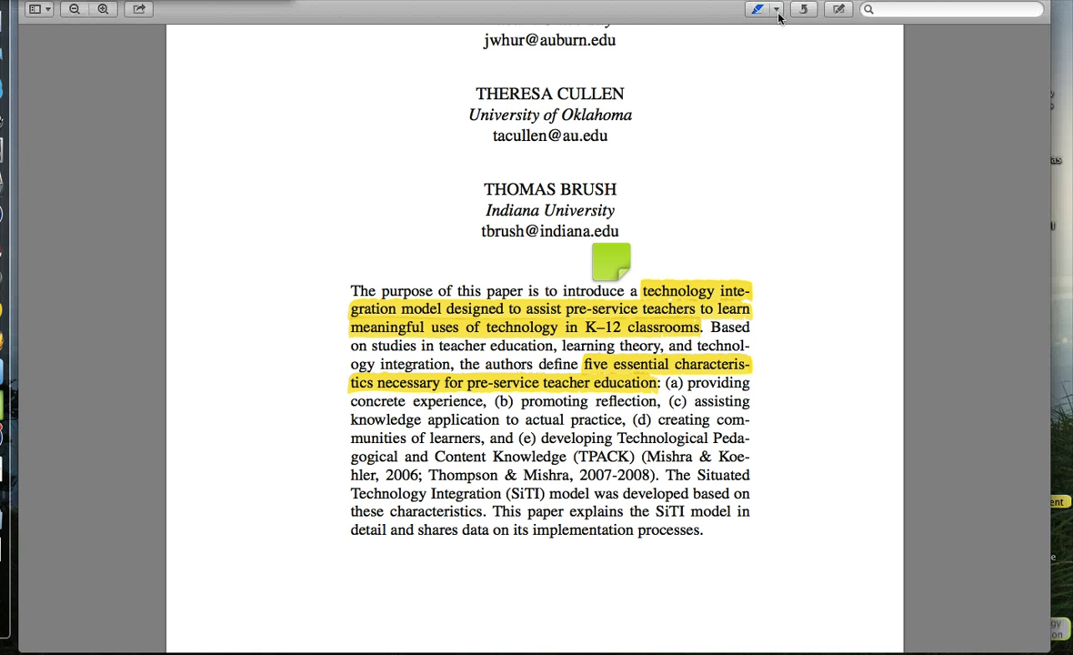
left_click(778, 10)
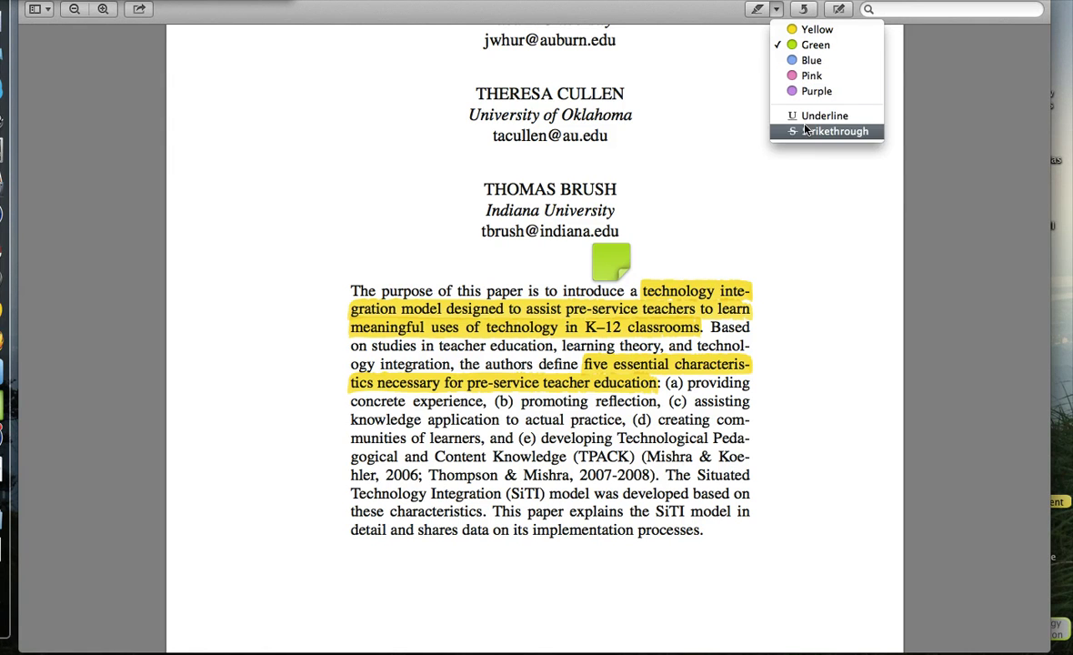
left_click(806, 92)
left_click_drag(542, 438, 615, 440)
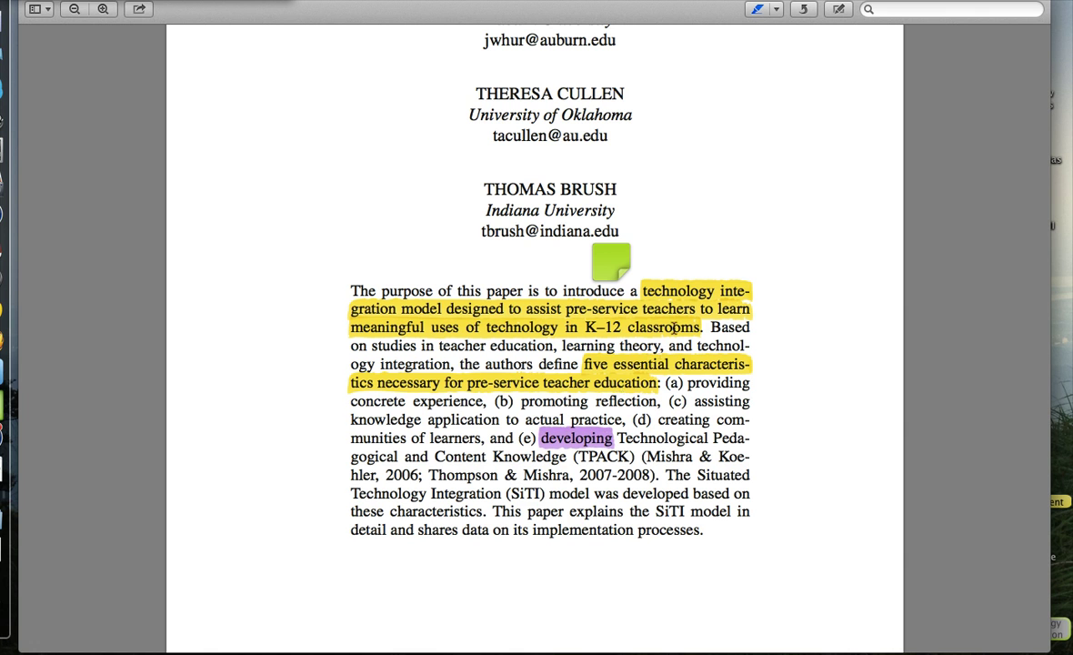
Switch the highlight style to strikethrough and strike through 'developing'.
left_click(776, 11)
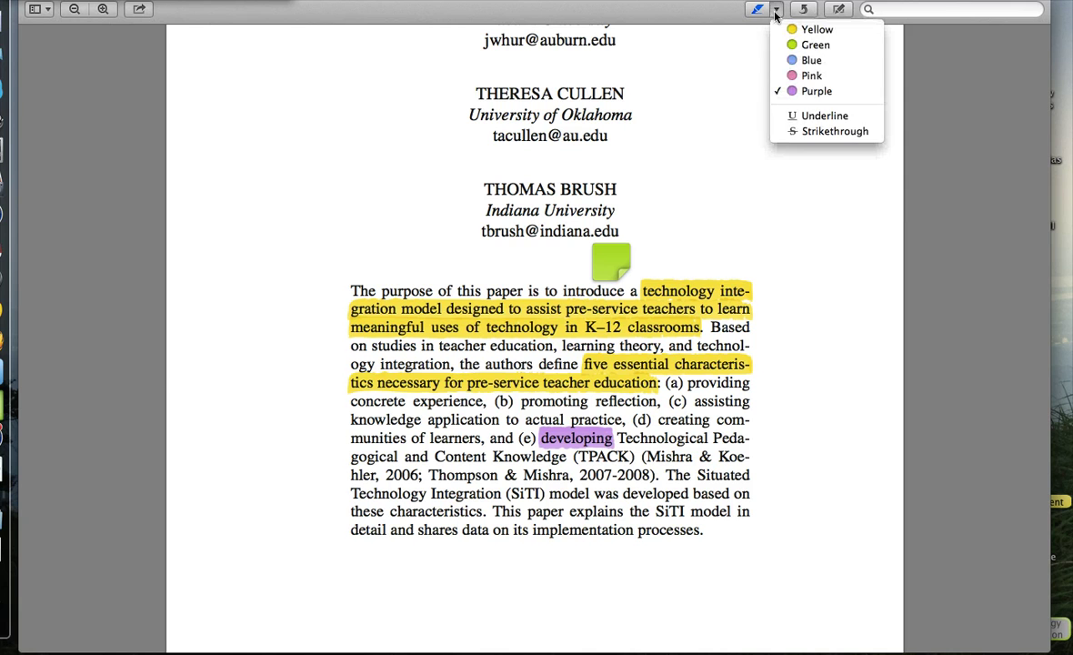
left_click(789, 132)
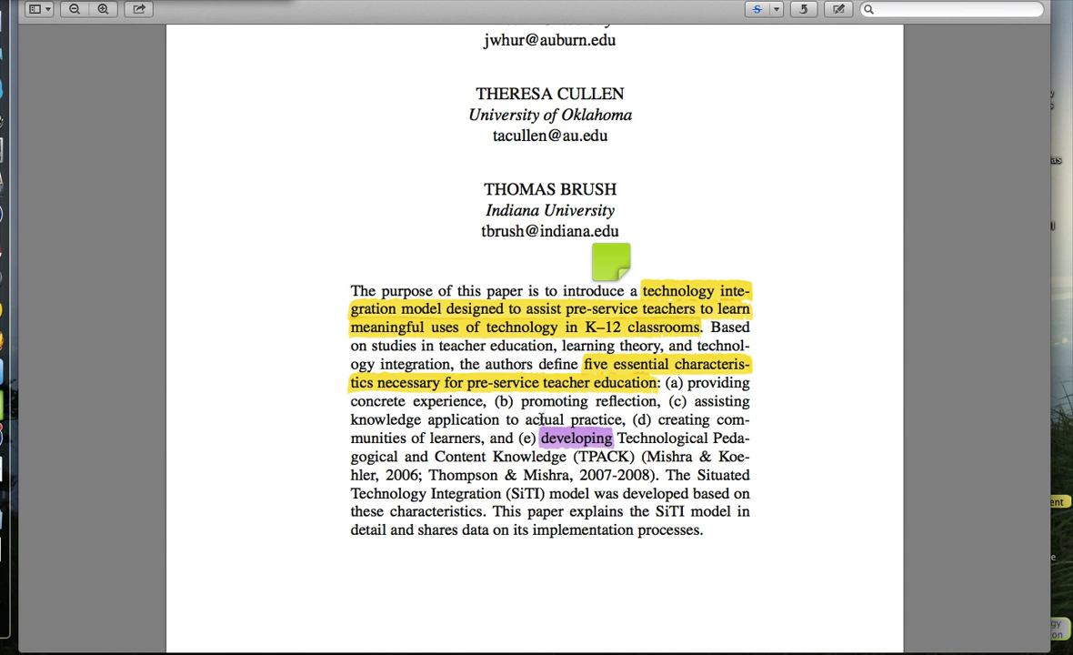
left_click_drag(539, 438, 541, 437)
Add a sticky note above the abstract reading 'This is an annotation!'.
left_click(837, 11)
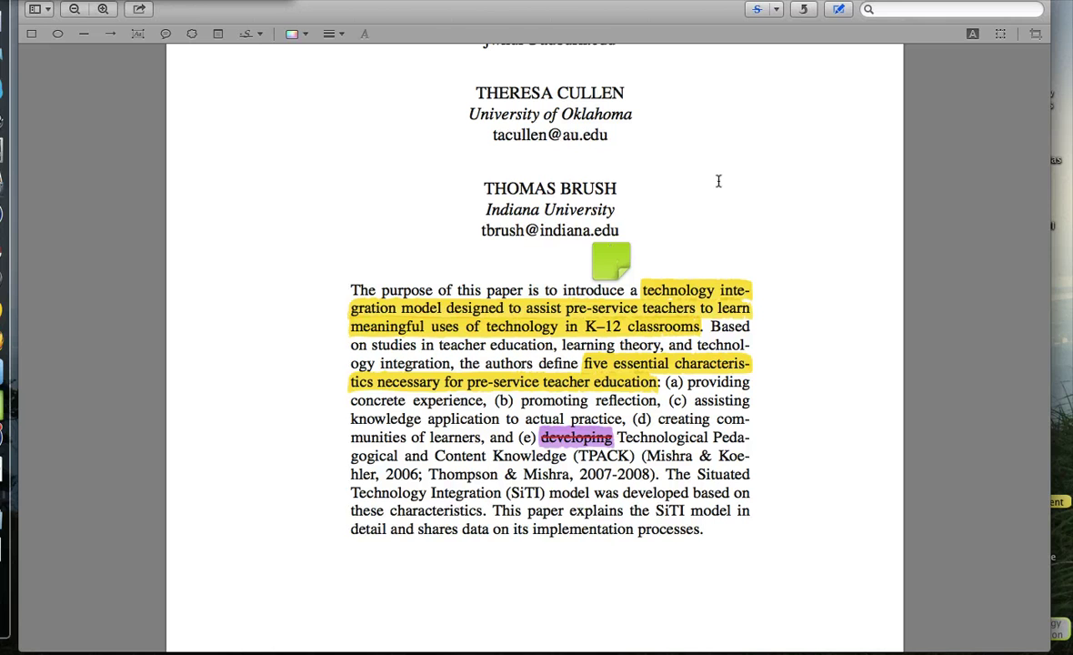
left_click(841, 11)
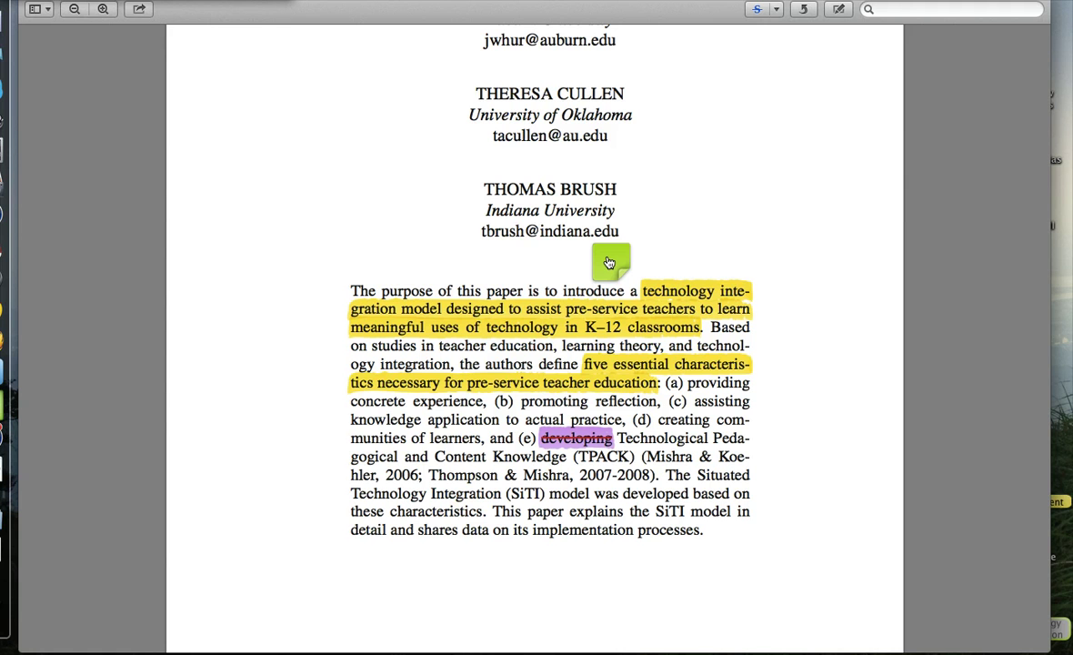
left_click(839, 9)
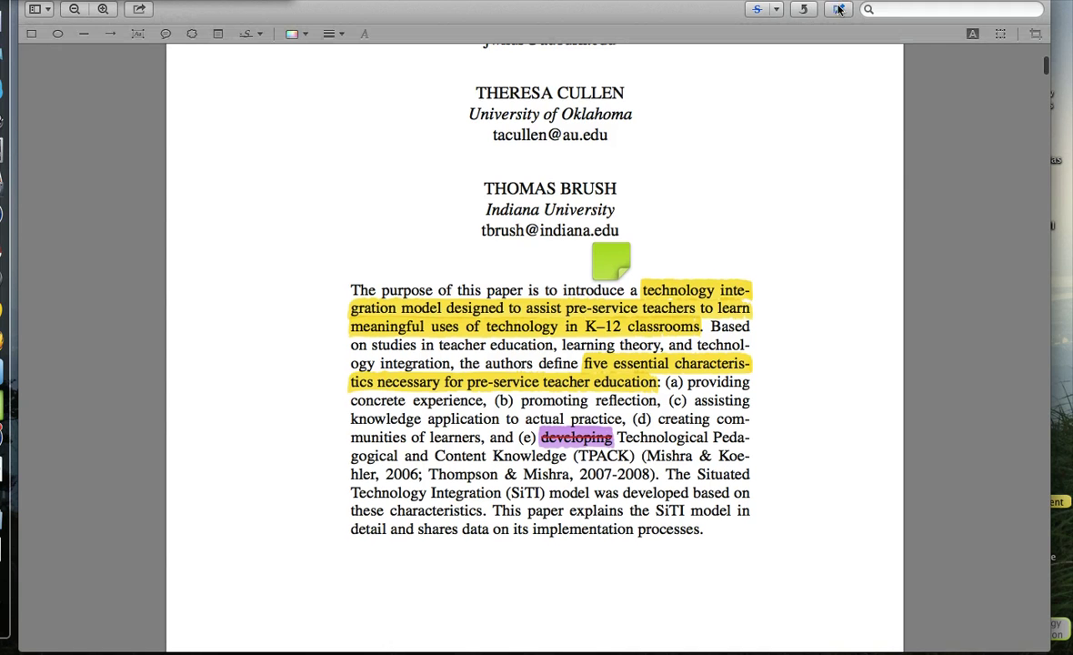
left_click(217, 35)
left_click(487, 266)
type("This is an annotation!")
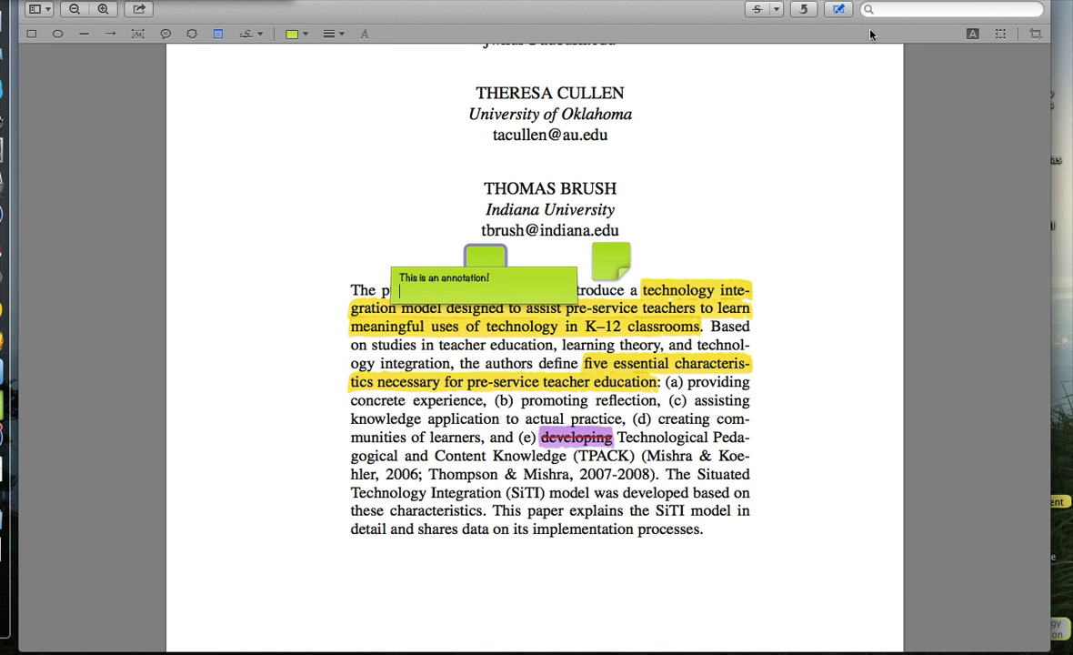
left_click(308, 33)
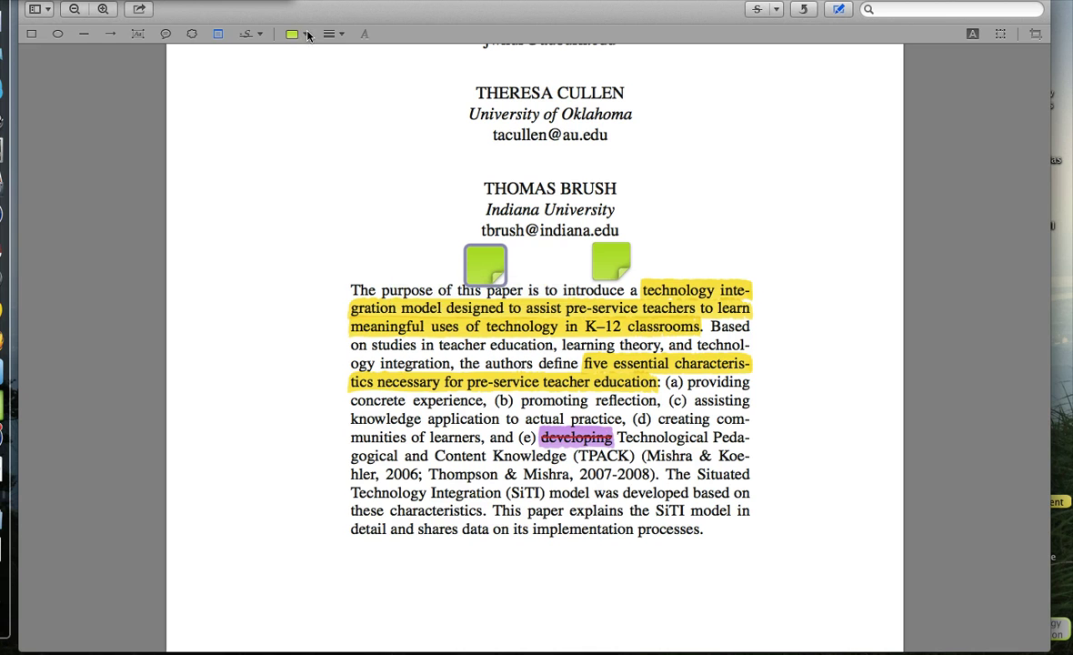
Make the note red and place a second red note over the abstract.
left_click(300, 34)
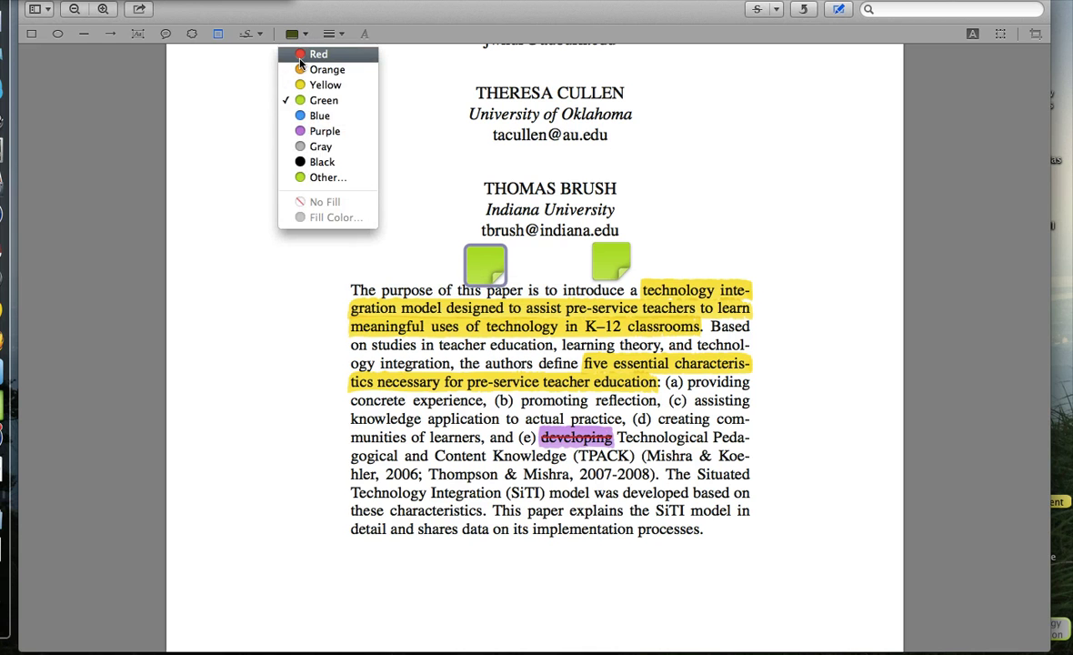
left_click(300, 58)
left_click(462, 262)
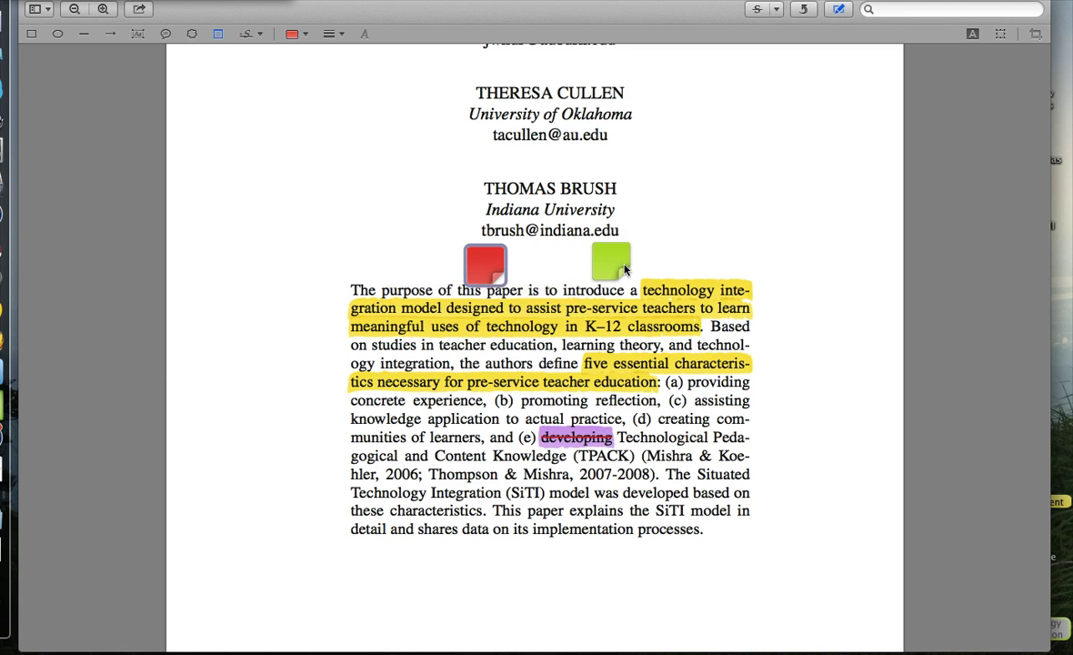
left_click(667, 280)
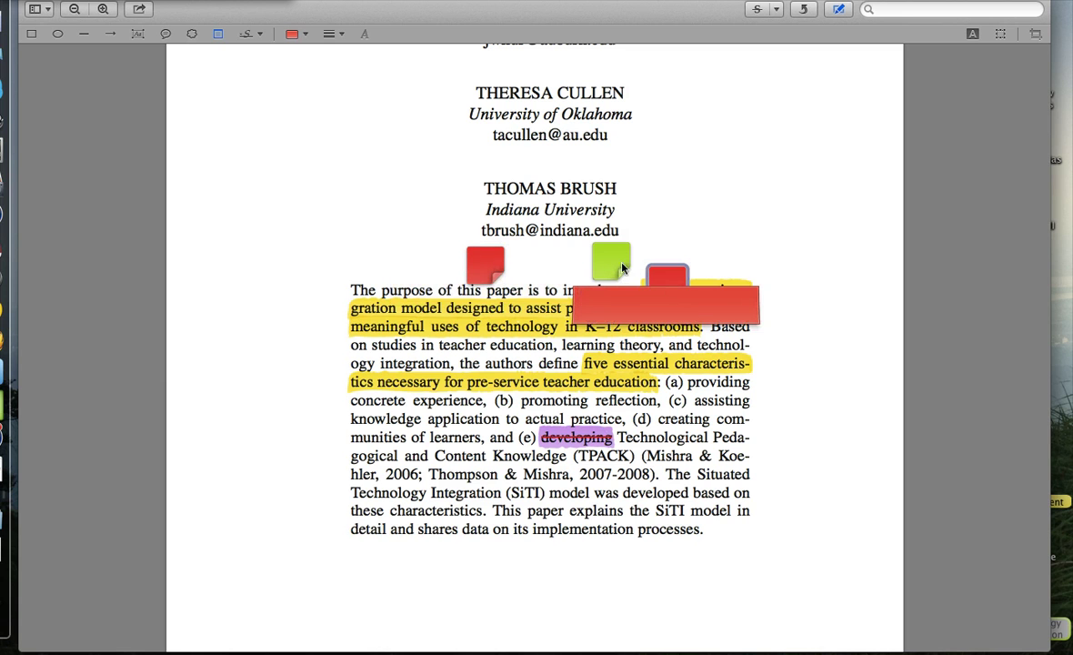
left_click(667, 283)
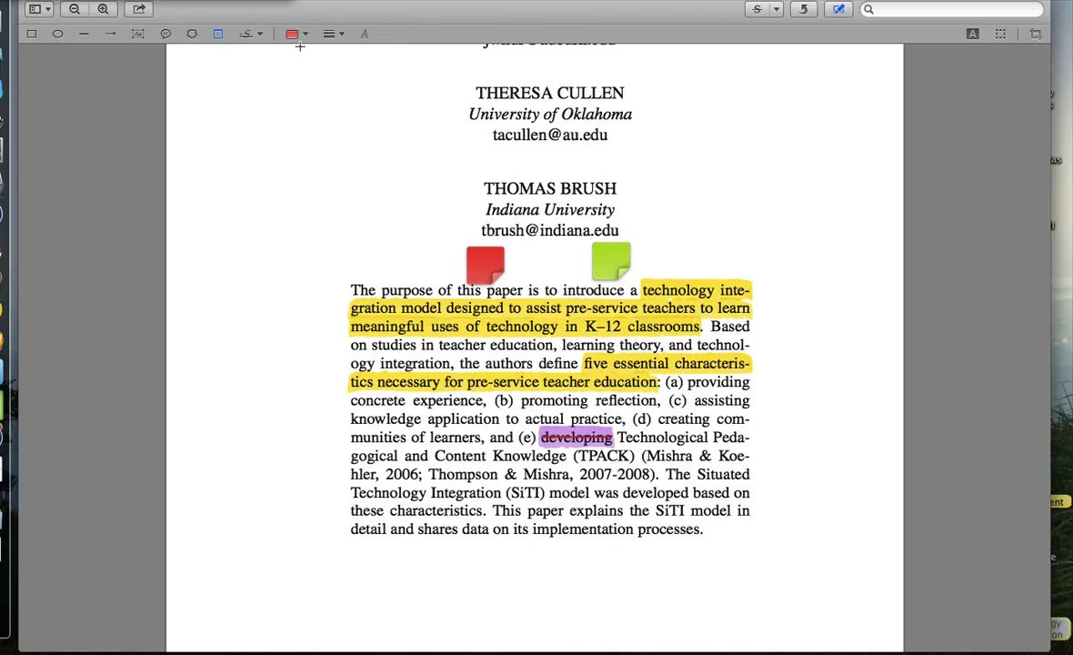
Add an orange thought-bubble callout in the page 162 paragraph reading 'This is a cloud!'.
left_click(225, 38)
scroll(360, 150, "down", 10)
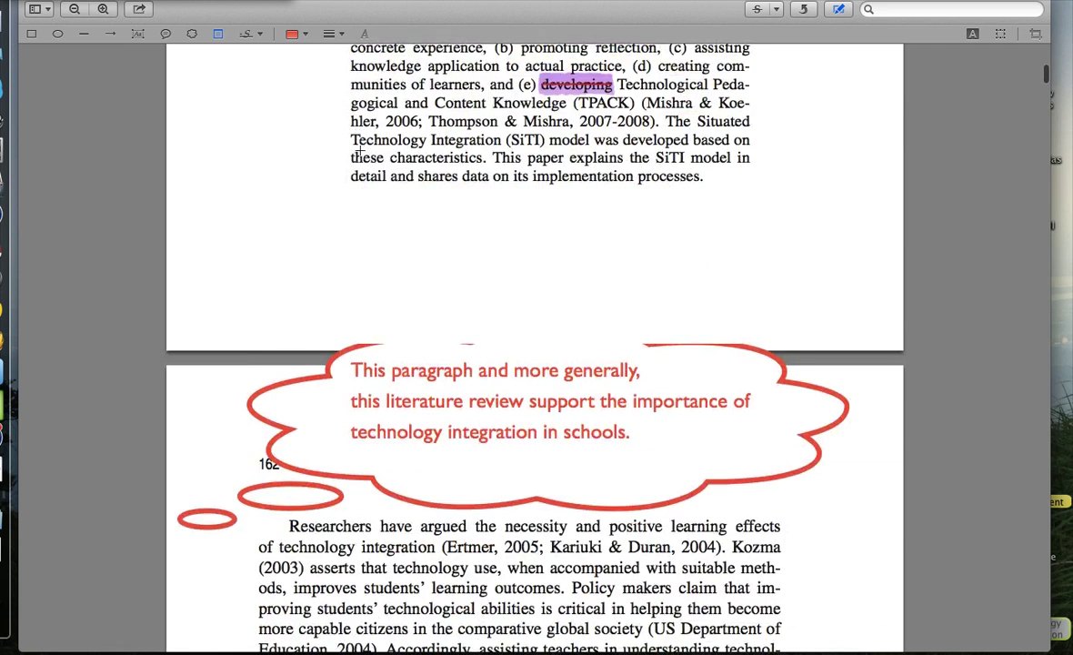
left_click(192, 33)
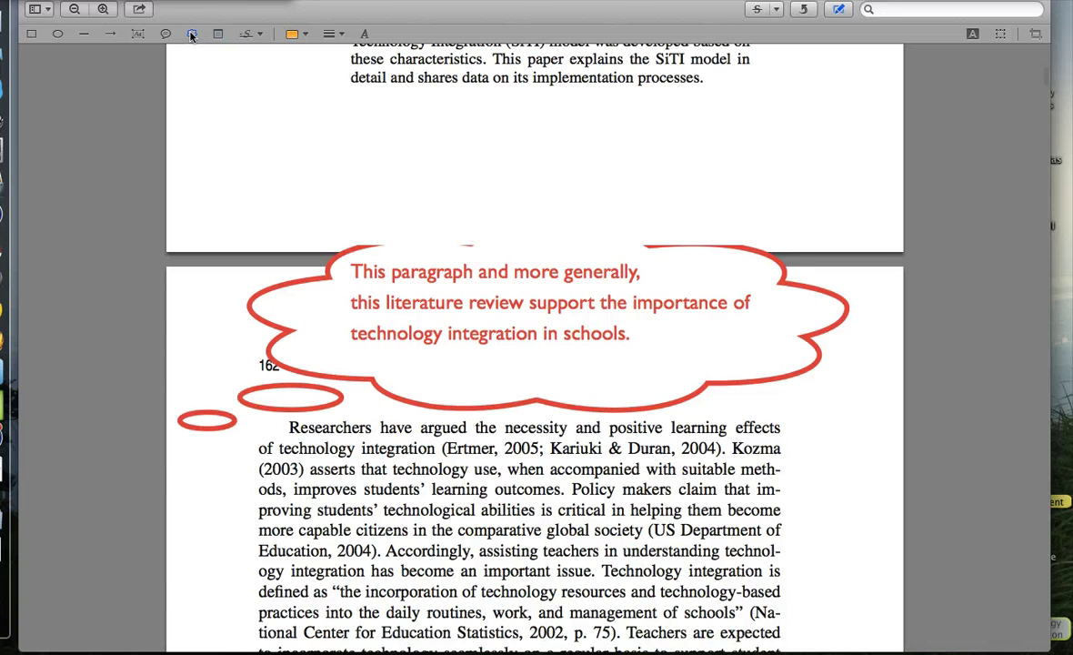
scroll(284, 195, "down", 2)
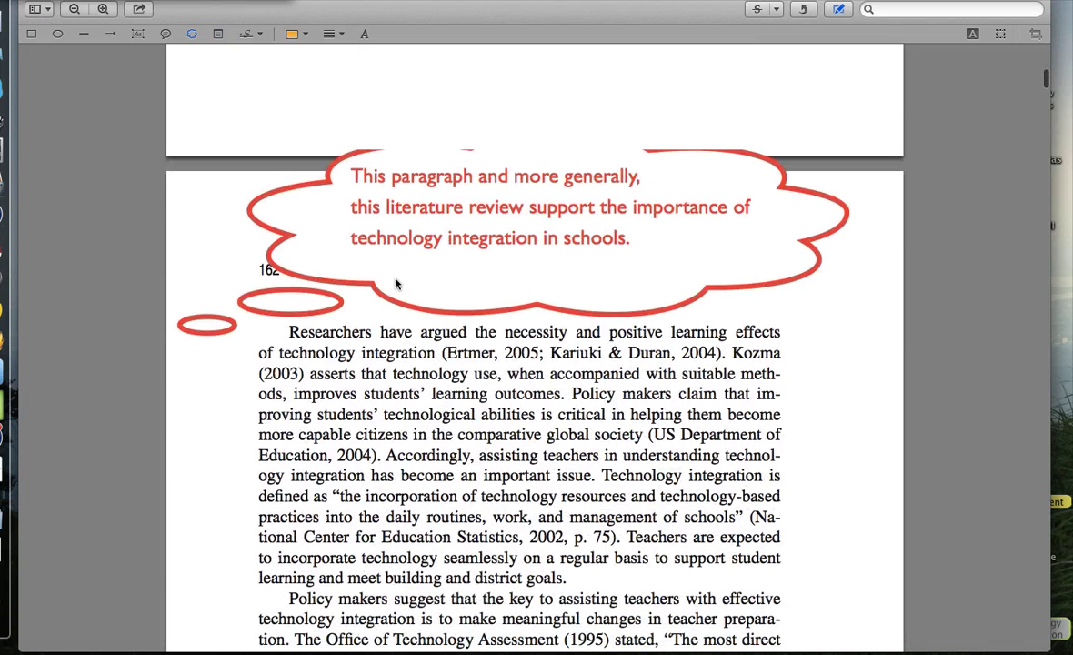
left_click(368, 435)
type("This is")
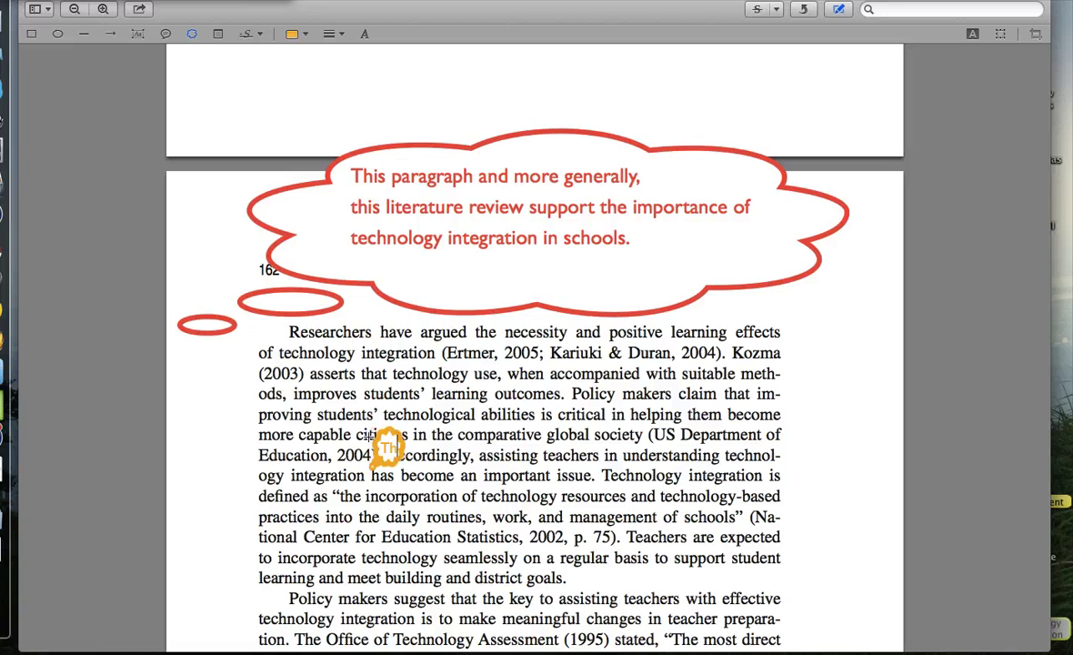
type(" a word cloud!")
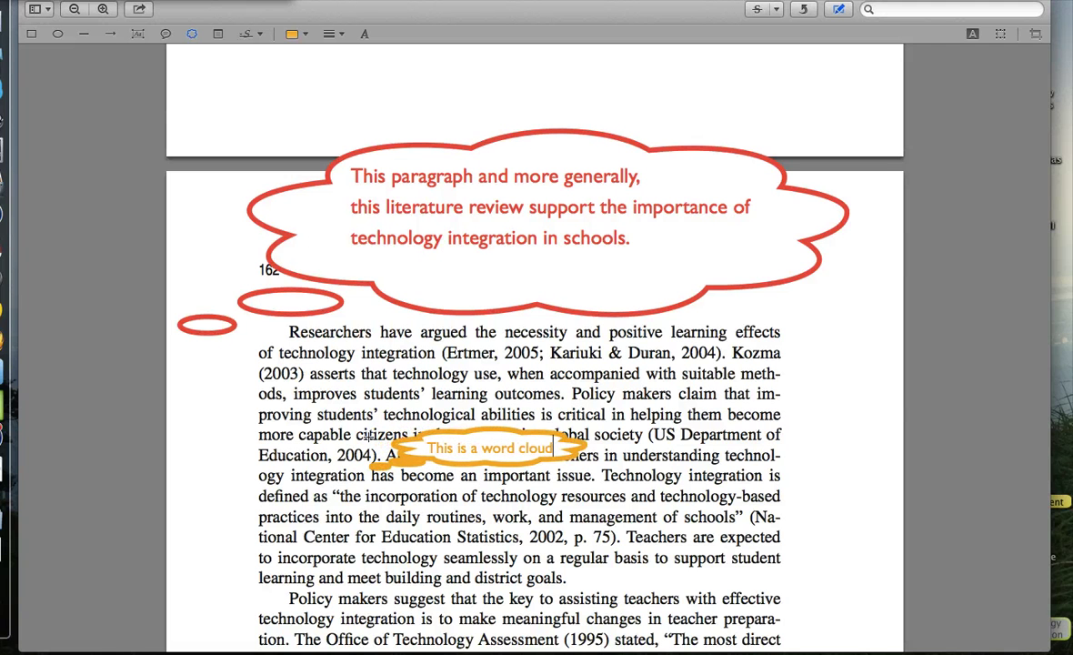
key("BackSpace")
key("BackSpace")
key("BackSpace")
key("BackSpace")
key("BackSpace")
key("BackSpace")
key("BackSpace")
key("BackSpace")
key("BackSpace")
key("BackSpace")
key("BackSpace")
key("BackSpace")
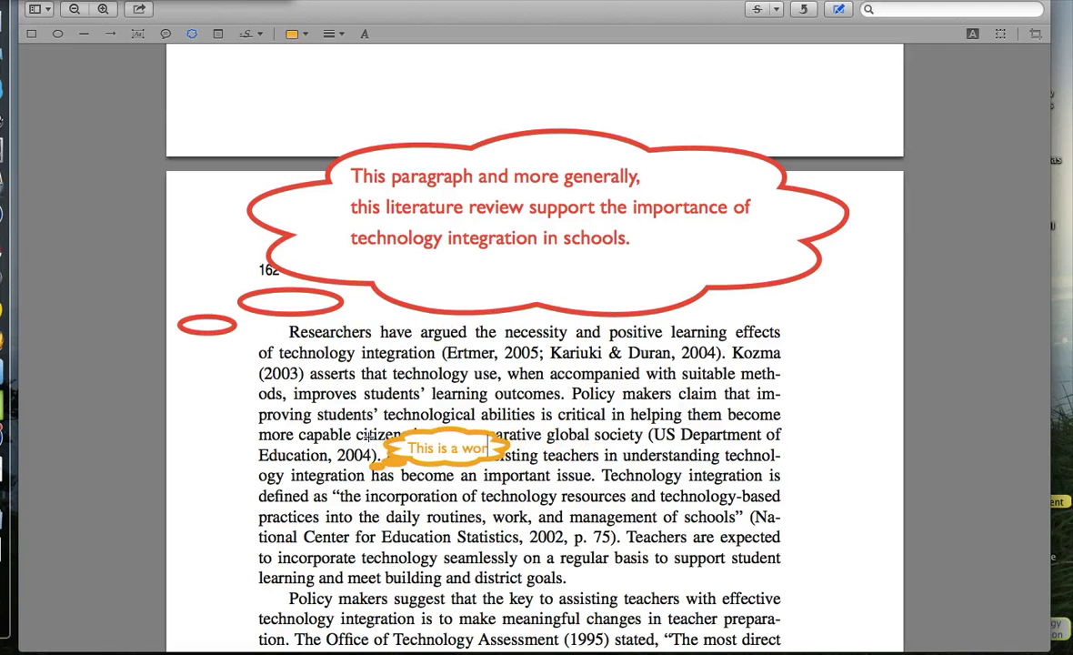
type("cloud!")
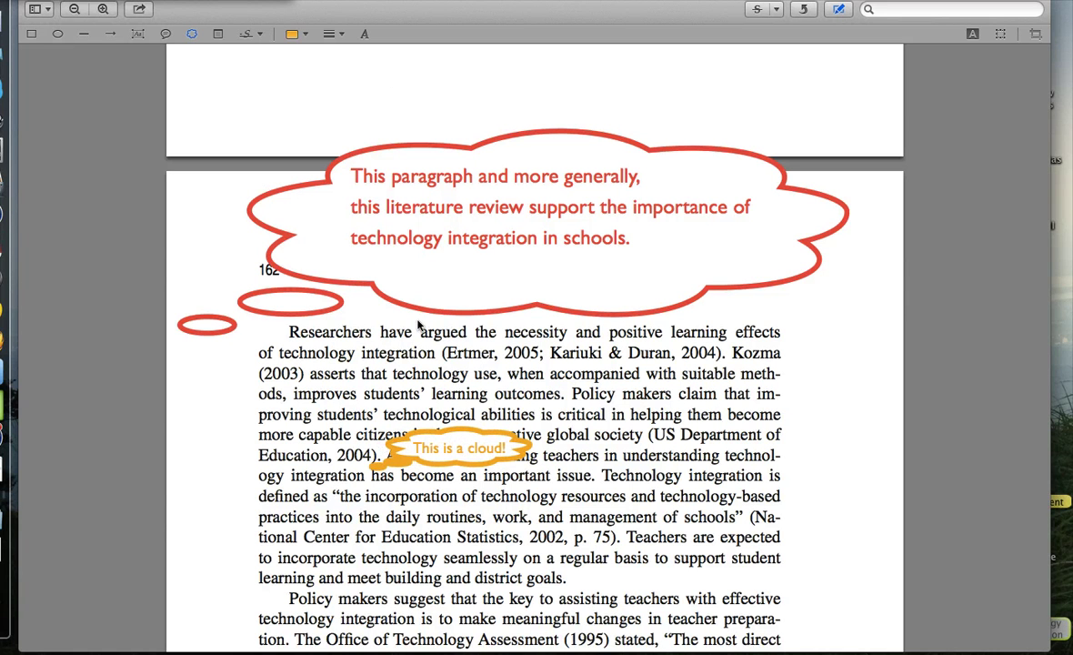
Move the red thought cloud above the paragraph and clear away the orange callout.
left_click(839, 9)
left_click_drag(445, 446, 446, 397)
left_click_drag(523, 240, 554, 216)
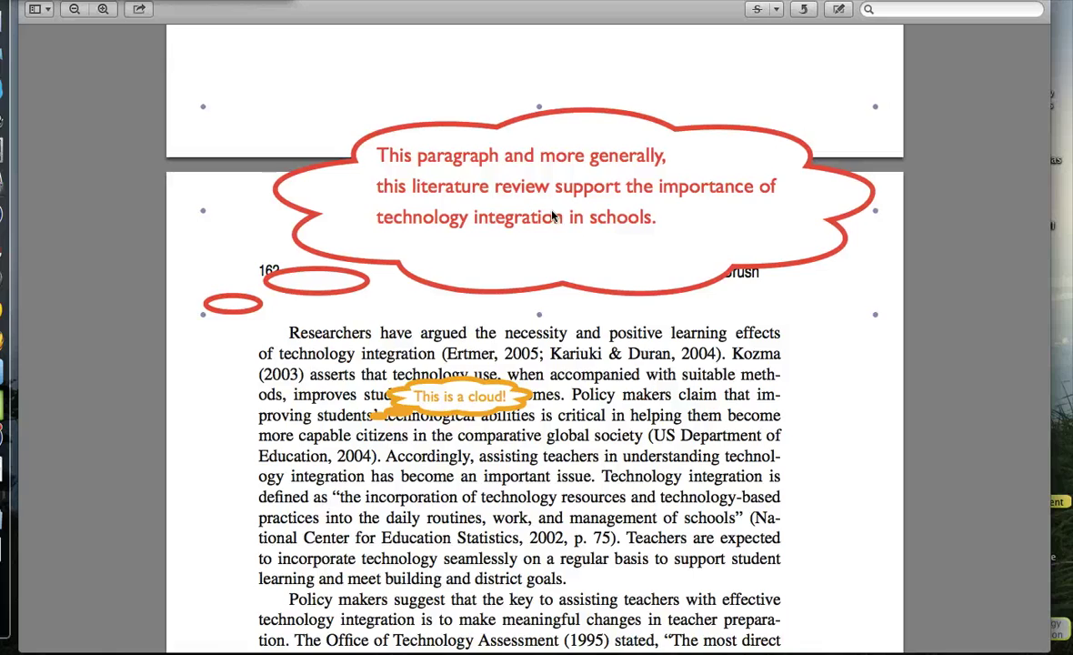
left_click(473, 415)
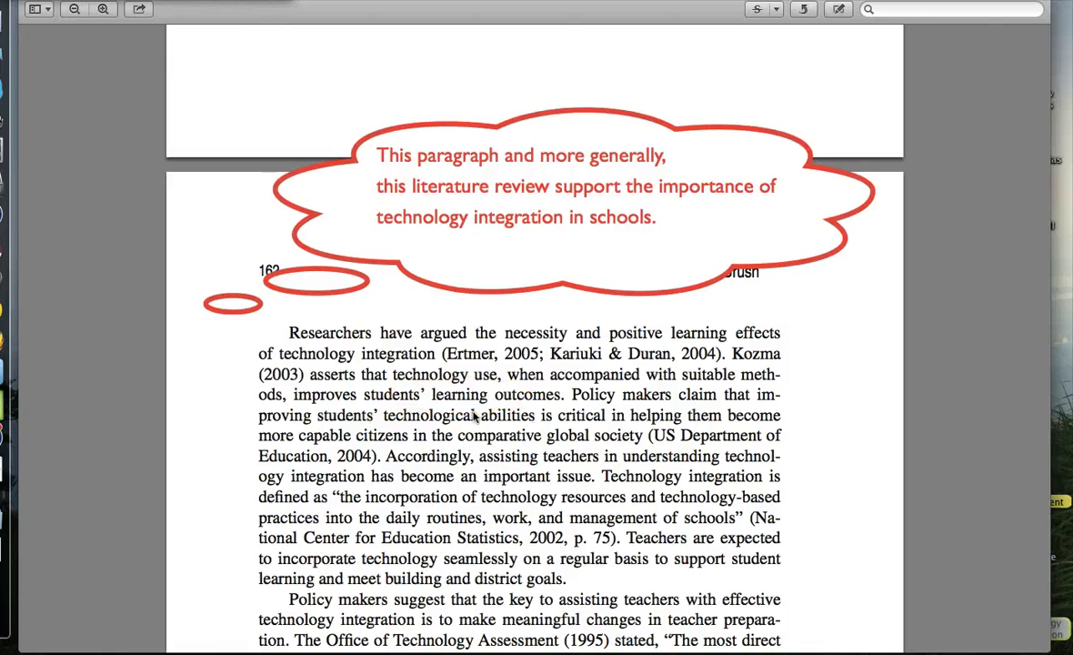
scroll(474, 416, "down", 15)
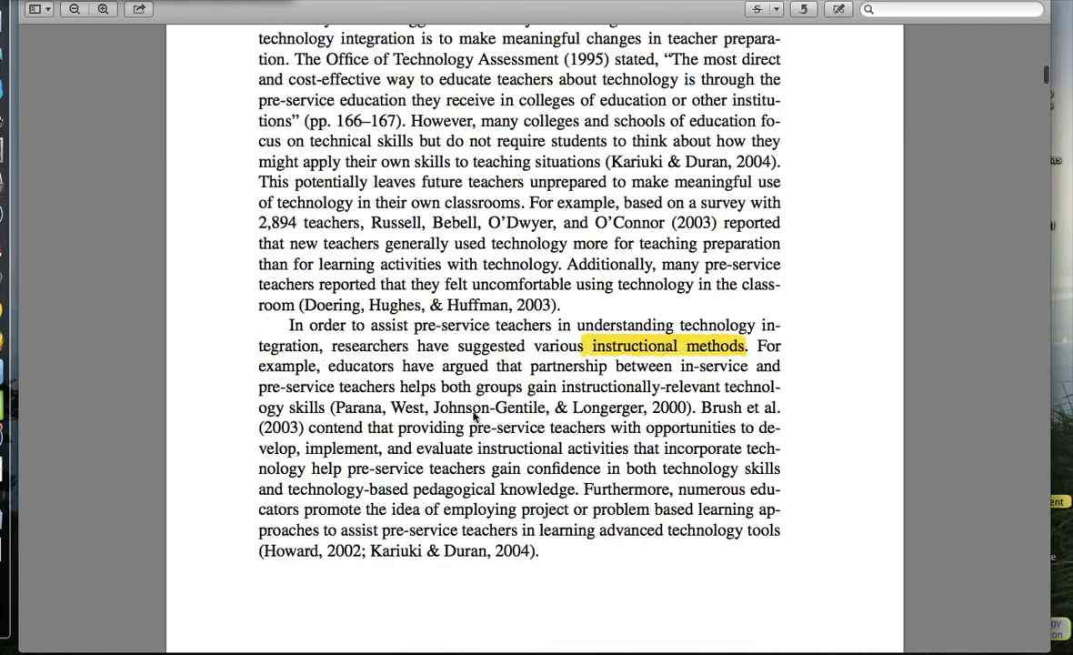
scroll(474, 416, "down", 10)
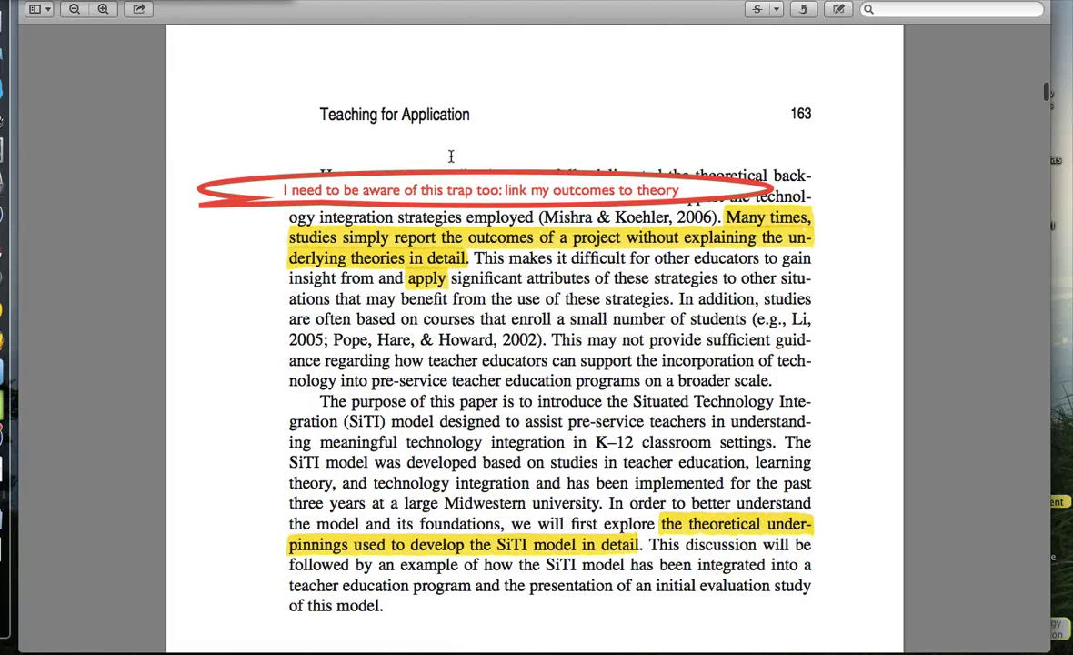
left_click(840, 9)
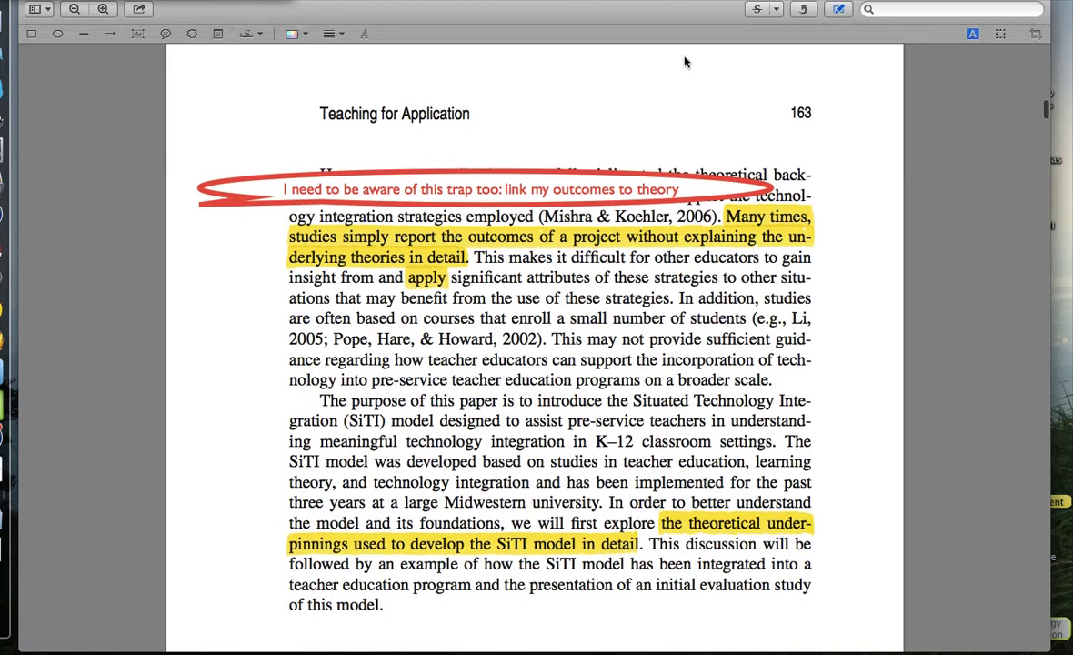
left_click(166, 35)
left_click(295, 34)
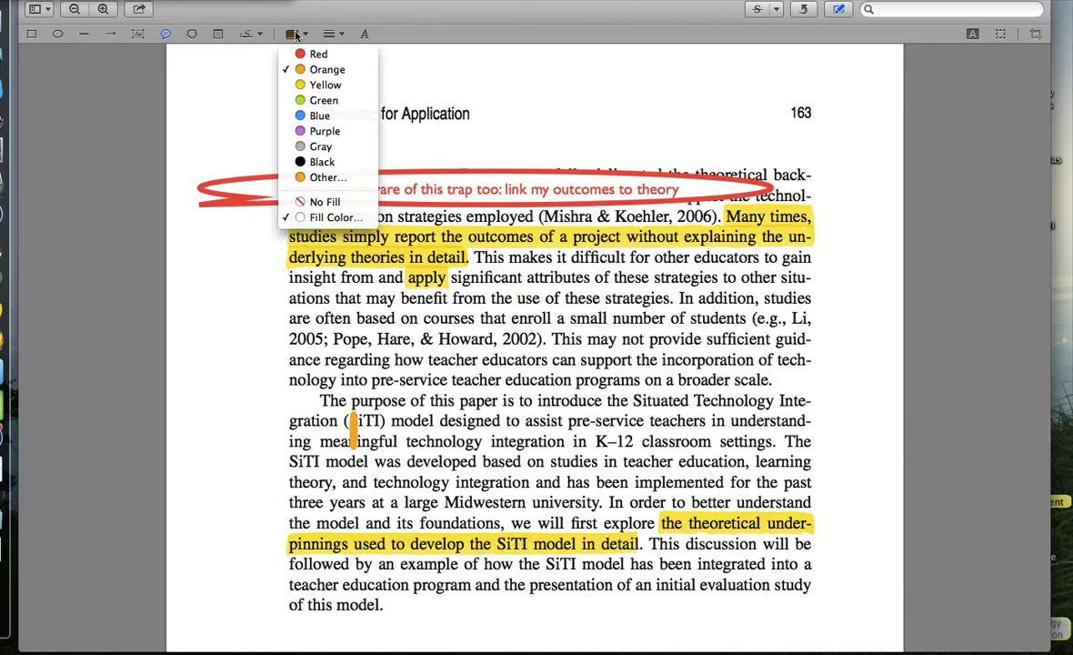
left_click(311, 100)
type("Wow, cool!")
left_click(839, 9)
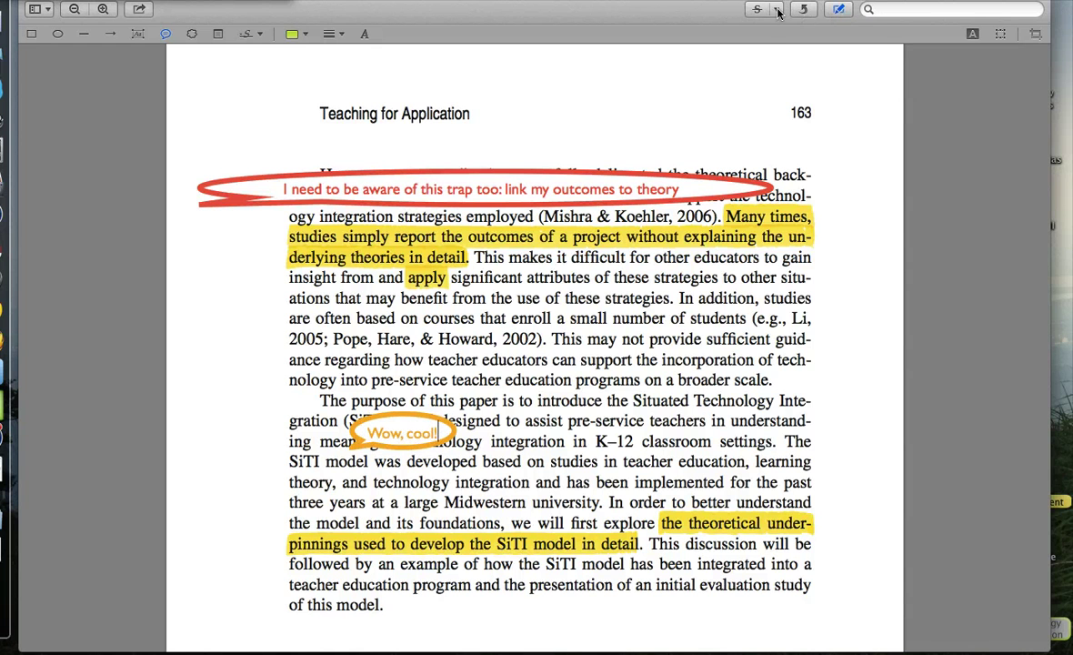
left_click(777, 11)
left_click(793, 46)
left_click(842, 10)
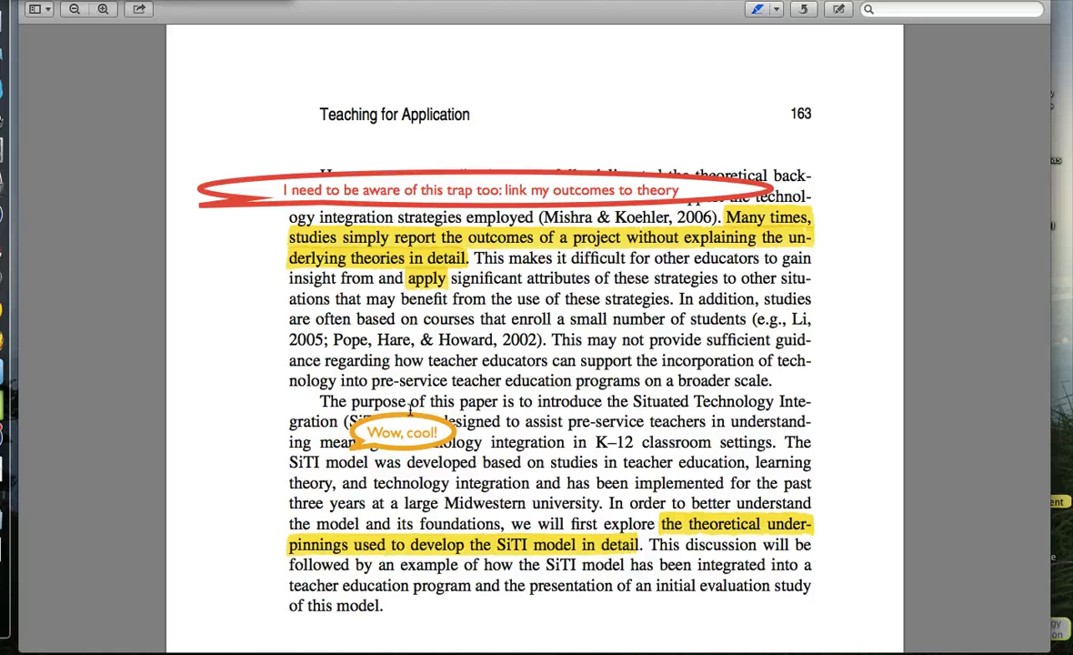
left_click(758, 9)
left_click_drag(409, 442, 485, 136)
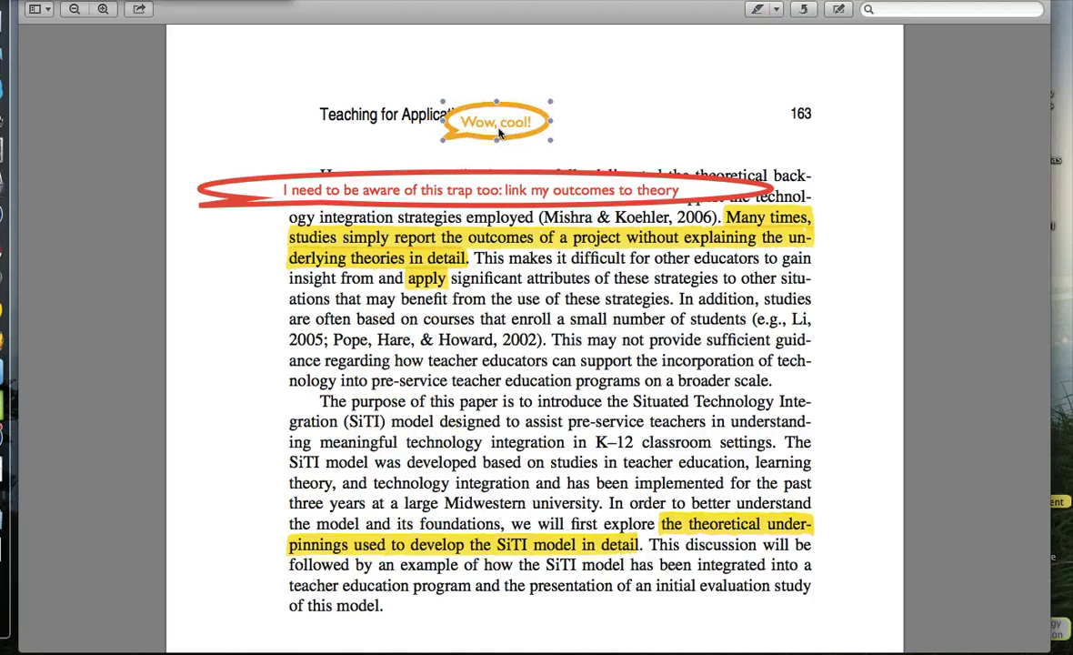
key("Delete")
scroll(391, 337, "down", 10)
scroll(420, 363, "down", 12)
scroll(420, 364, "down", 1)
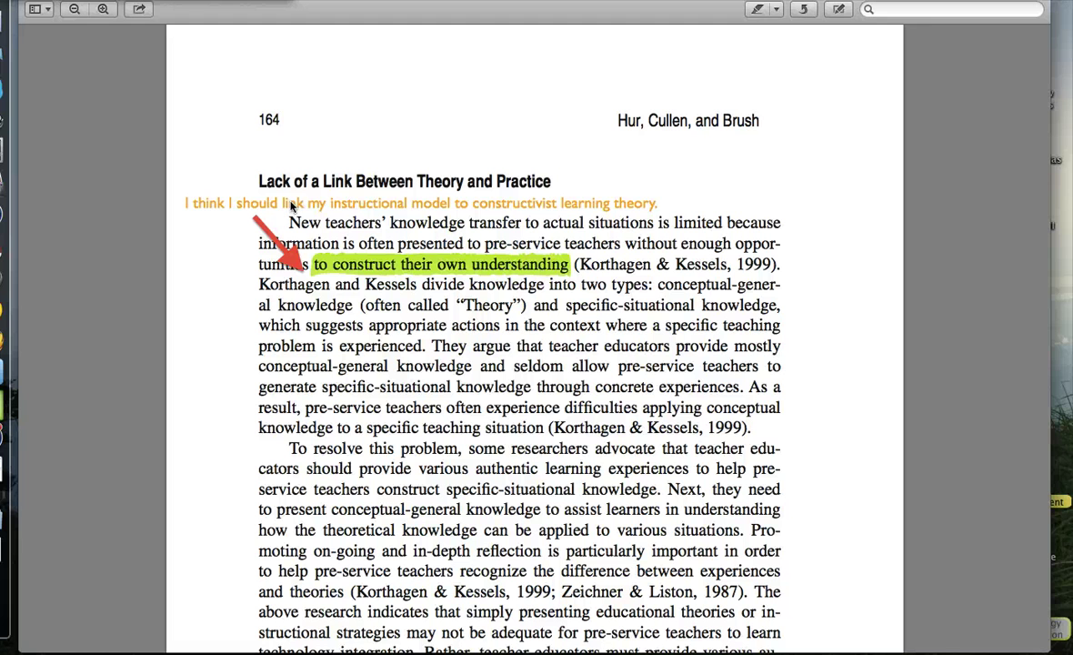
left_click(839, 10)
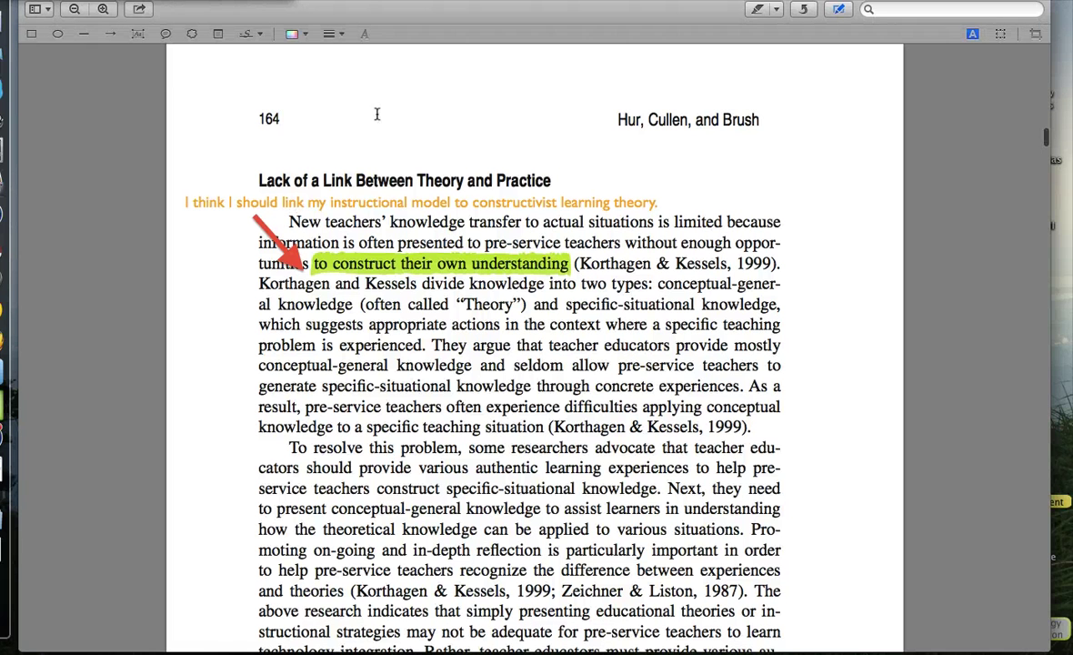
left_click(136, 34)
left_click(374, 133)
type("Plain text")
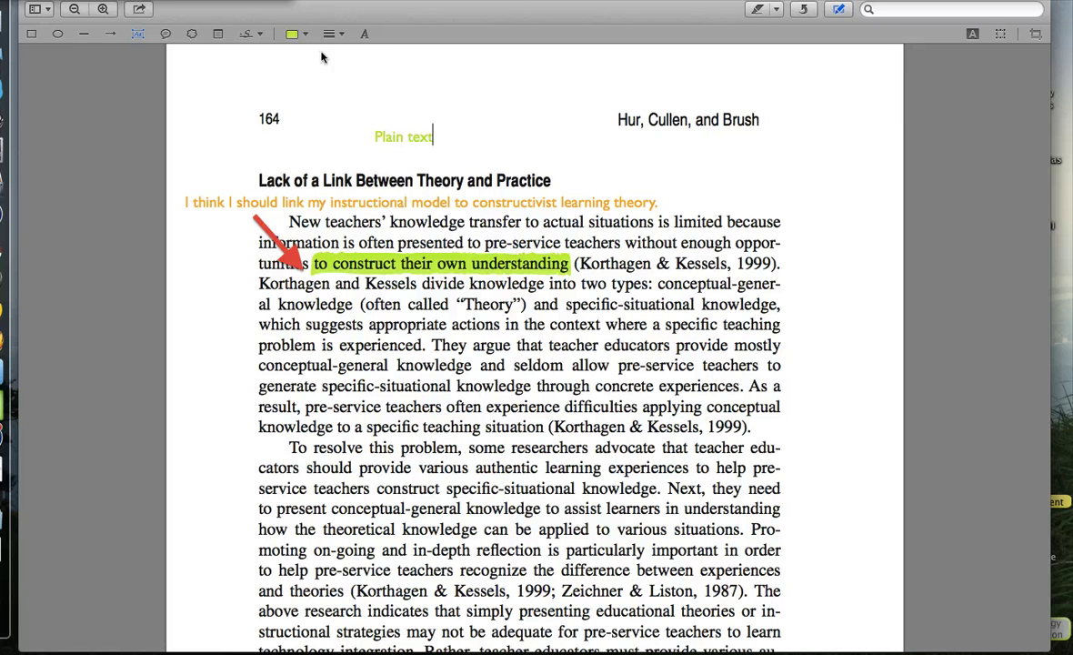
left_click(295, 34)
left_click(306, 132)
left_click(110, 34)
left_click_drag(303, 146, 373, 127)
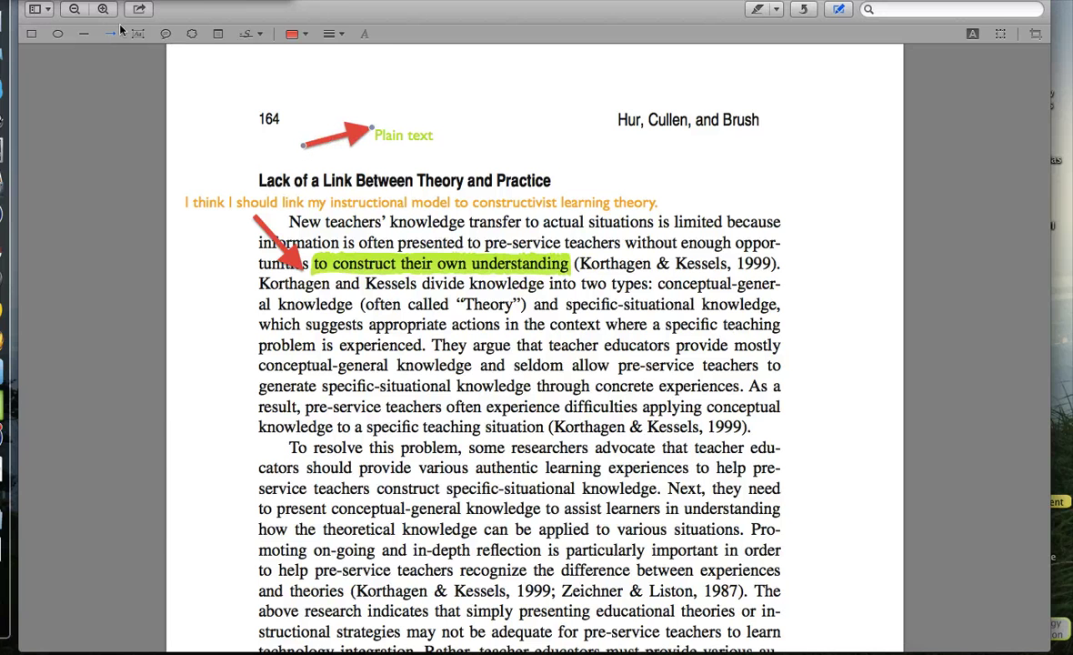
left_click(84, 33)
left_click_drag(393, 106, 514, 133)
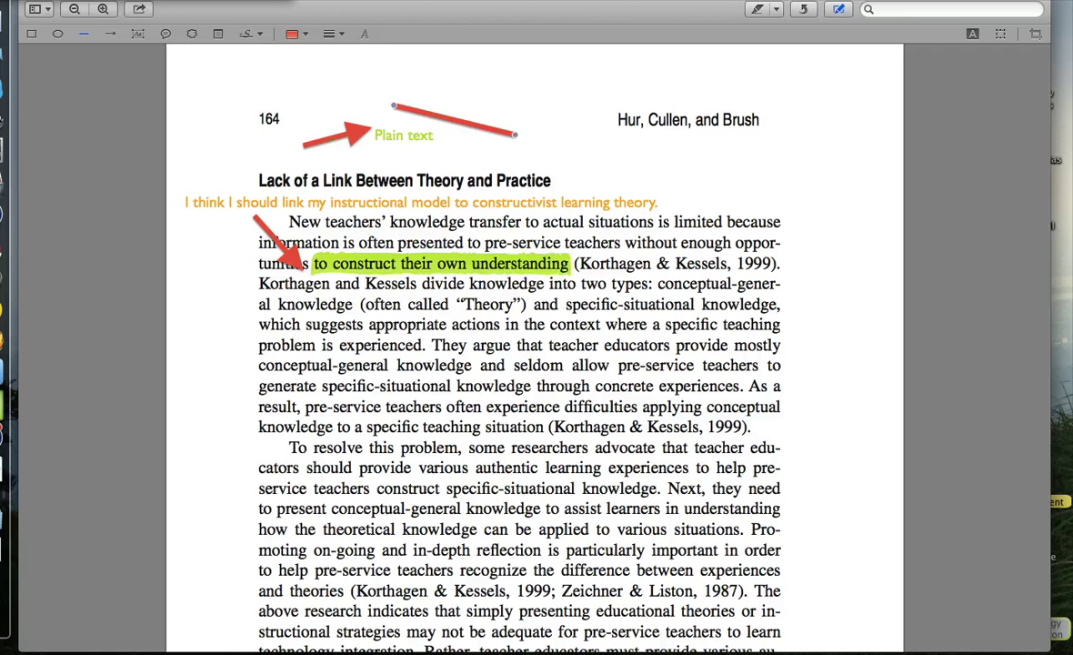
left_click(838, 9)
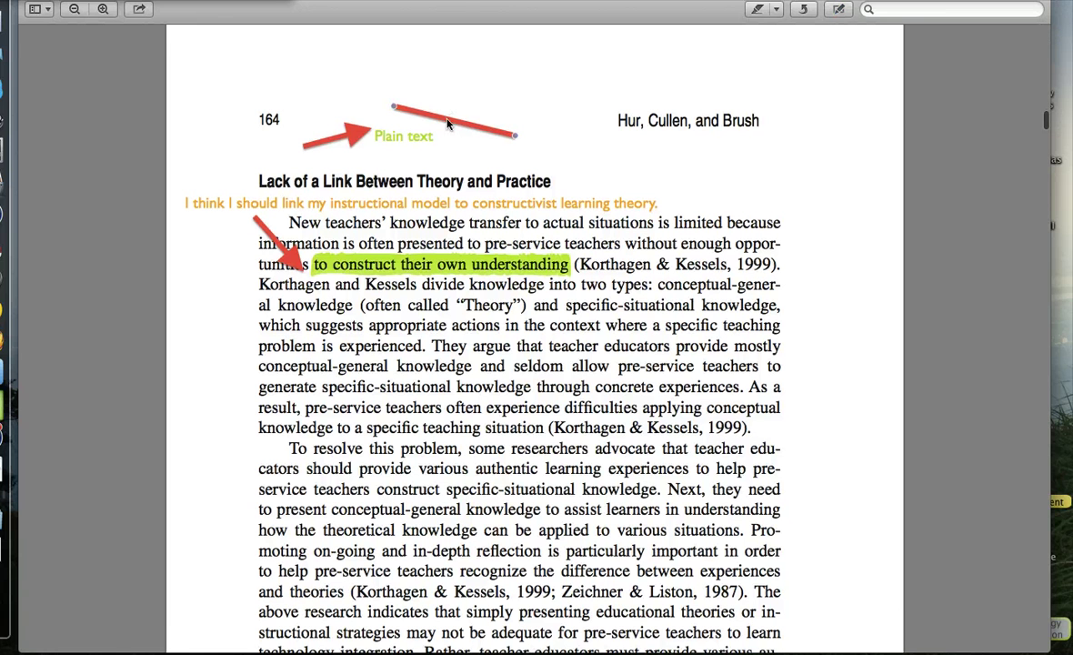
key("Delete")
left_click(355, 135)
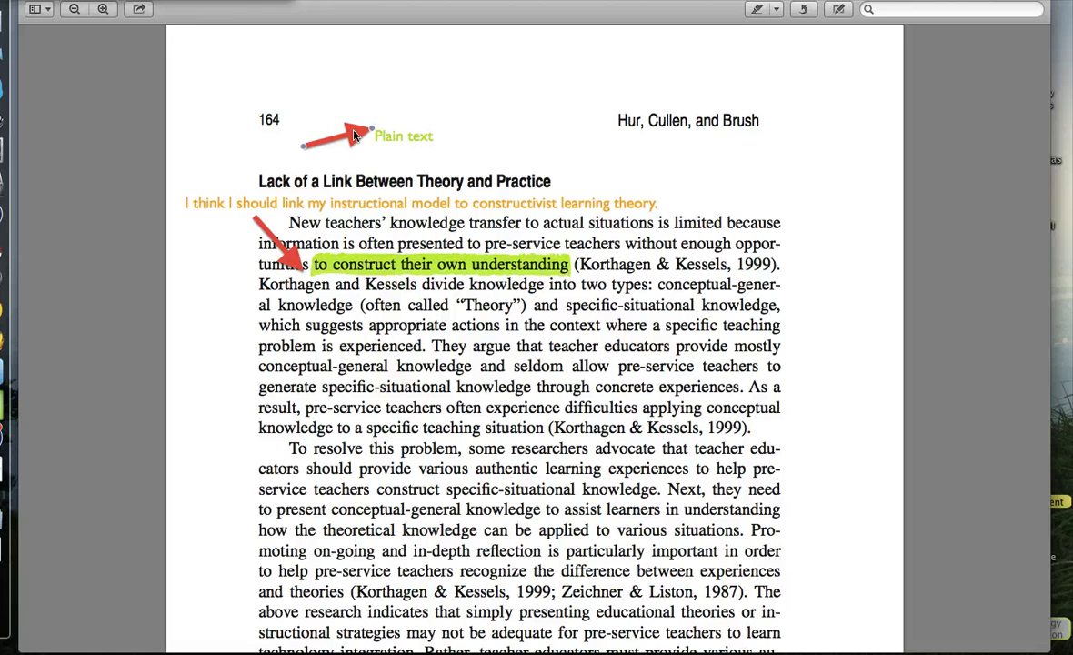
left_click_drag(372, 131, 473, 164)
key("Delete")
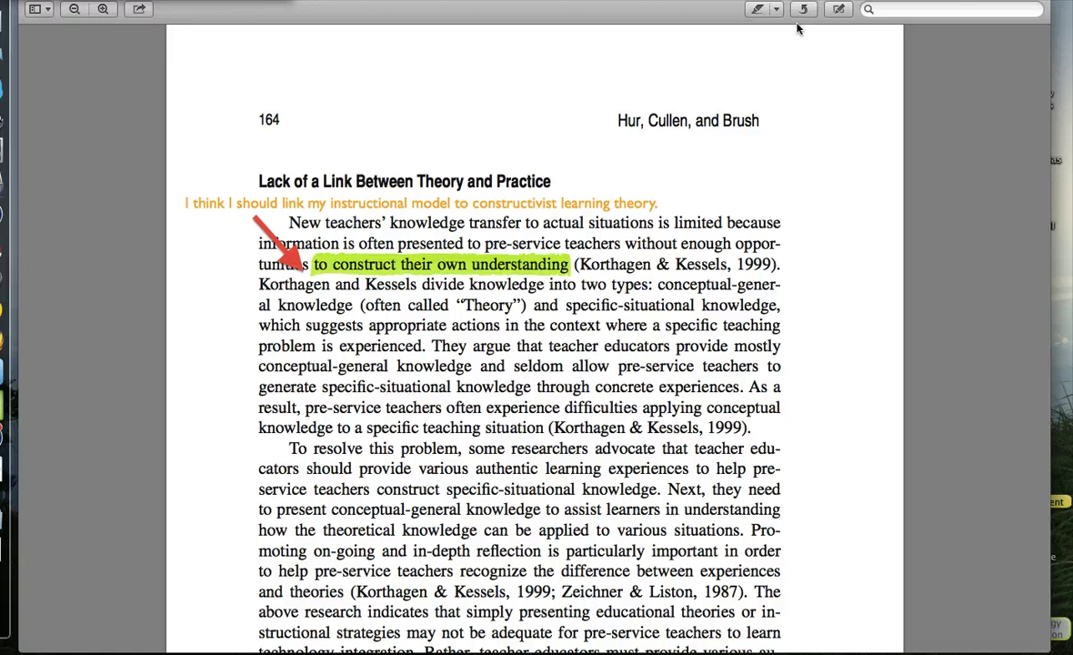
Mark an area beside the first paragraph, then draw a red oval and a red box near the header.
left_click(839, 9)
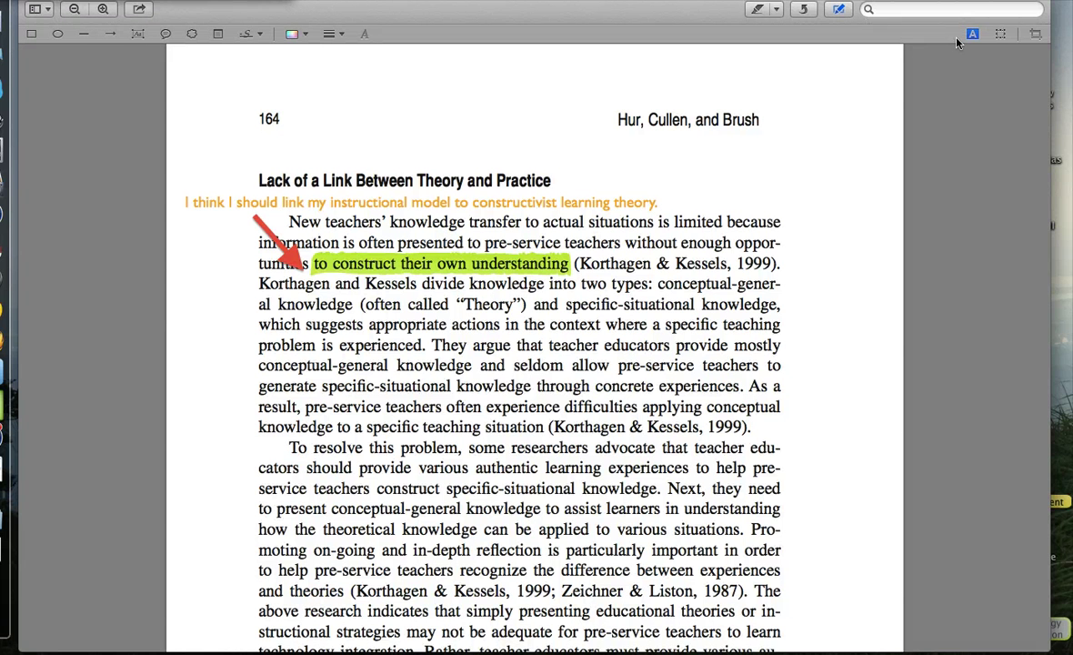
left_click(1004, 34)
left_click_drag(825, 161, 621, 336)
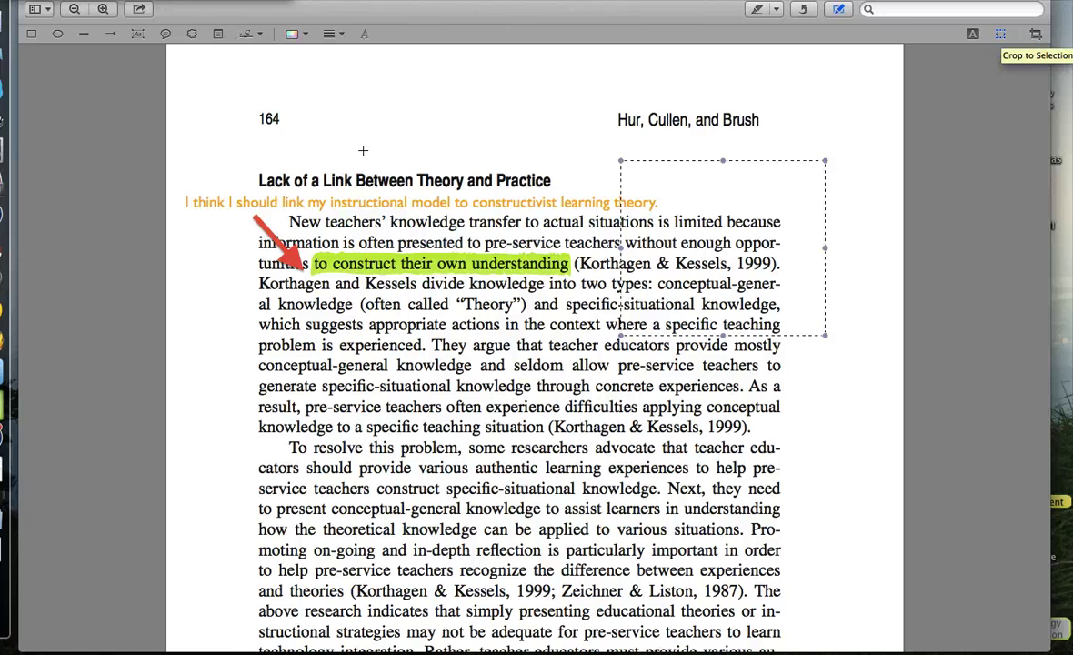
left_click(58, 34)
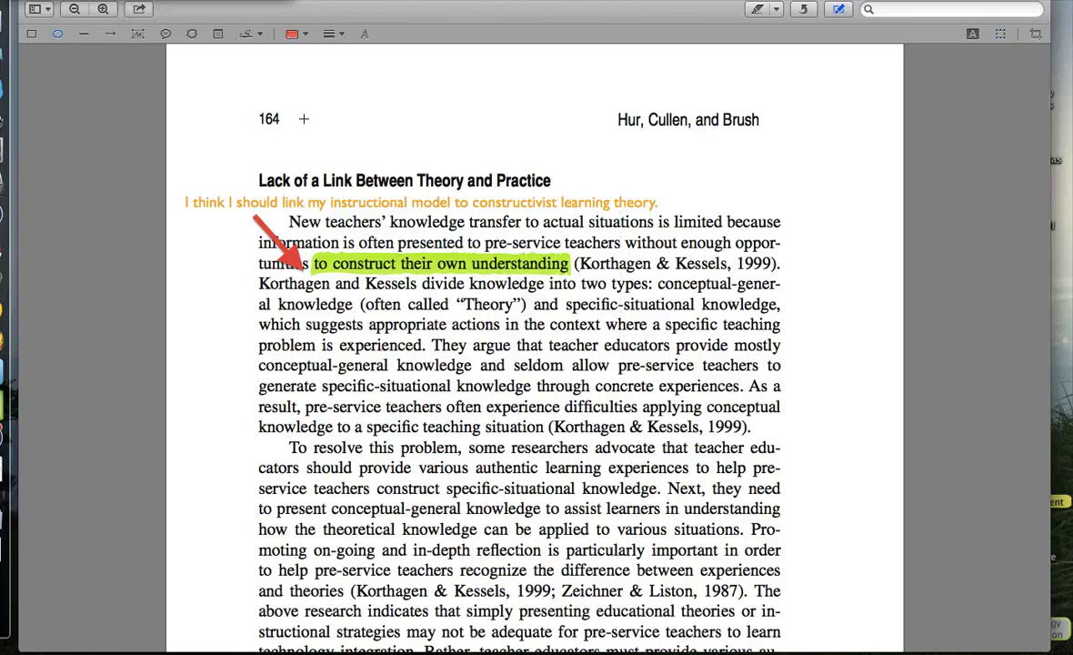
left_click_drag(325, 119, 516, 166)
left_click(32, 34)
mouse_move(577, 88)
left_mouse_down()
mouse_move(733, 164)
mouse_move(788, 167)
left_mouse_up()
Delete the red box and oval, leaving the highlight colour and style choices showing.
key("super+shift+a")
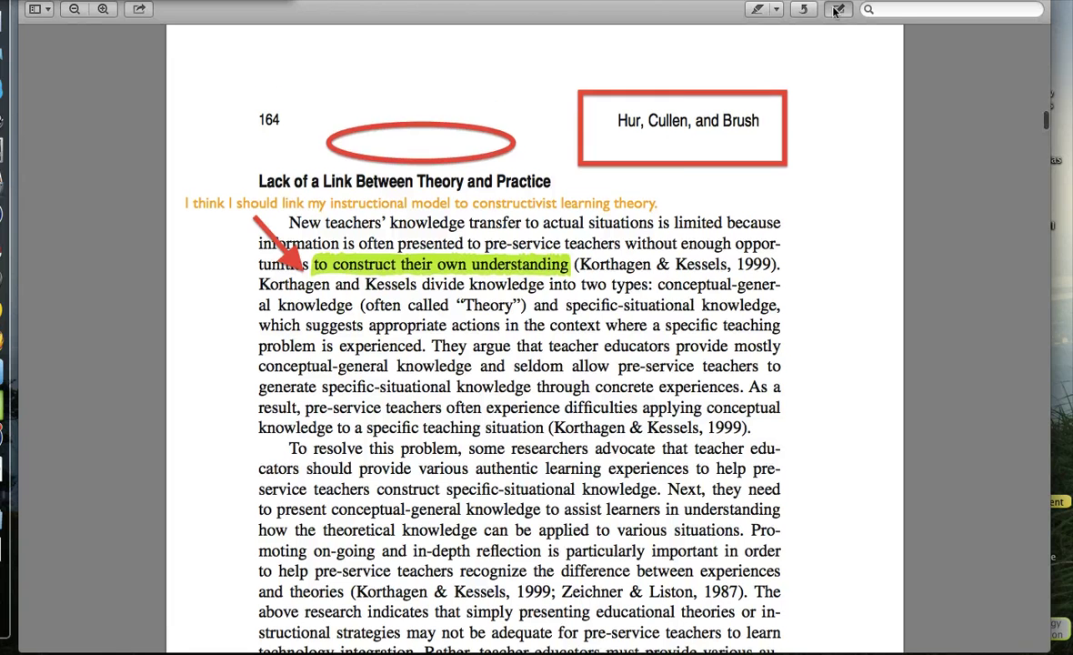
left_click(750, 94)
key("BackSpace")
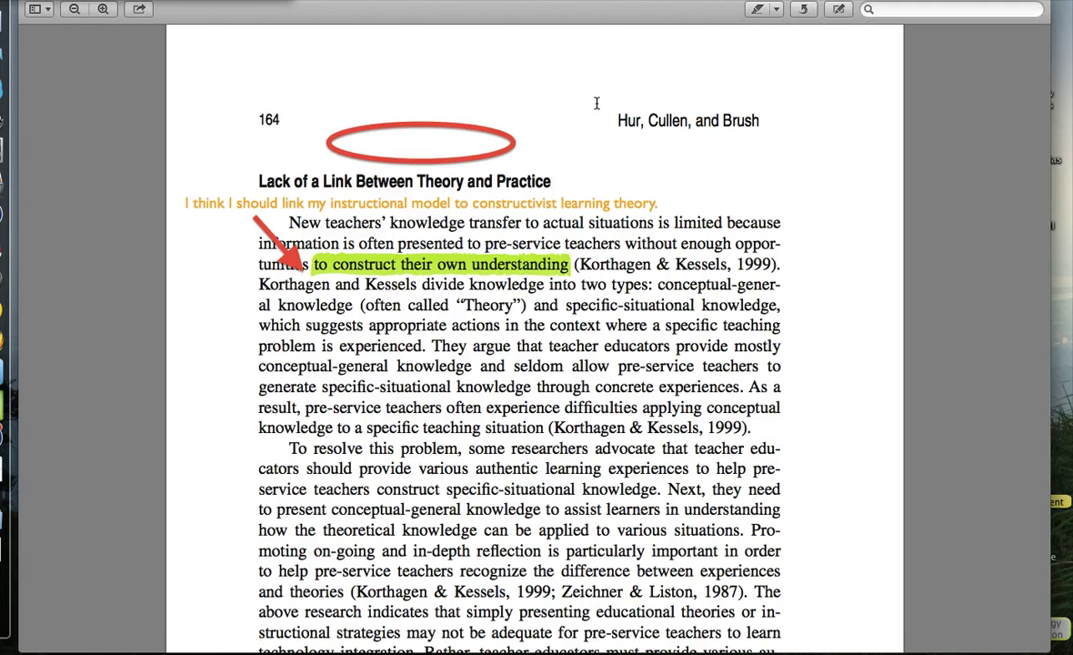
left_click(483, 133)
key("BackSpace")
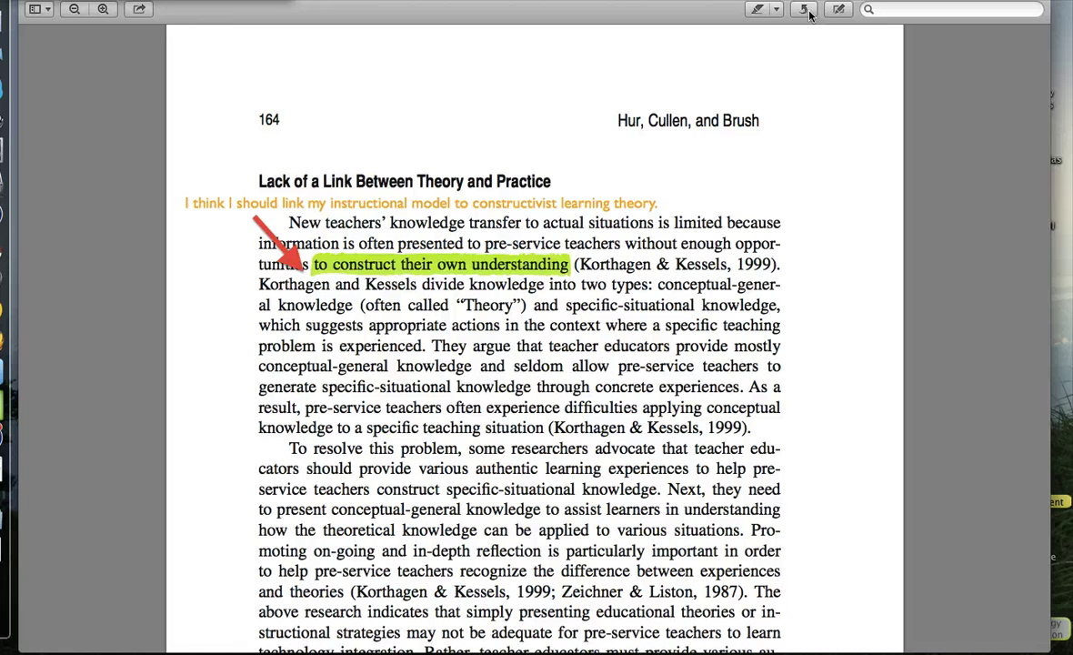
left_click(776, 9)
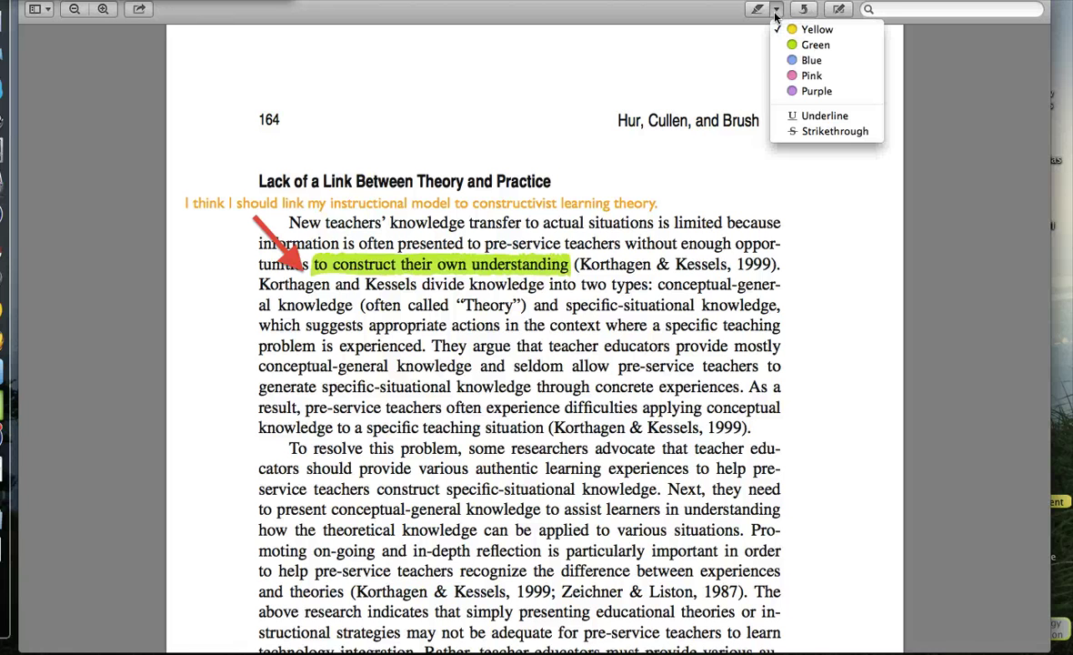
left_click(152, 11)
left_click(74, 11)
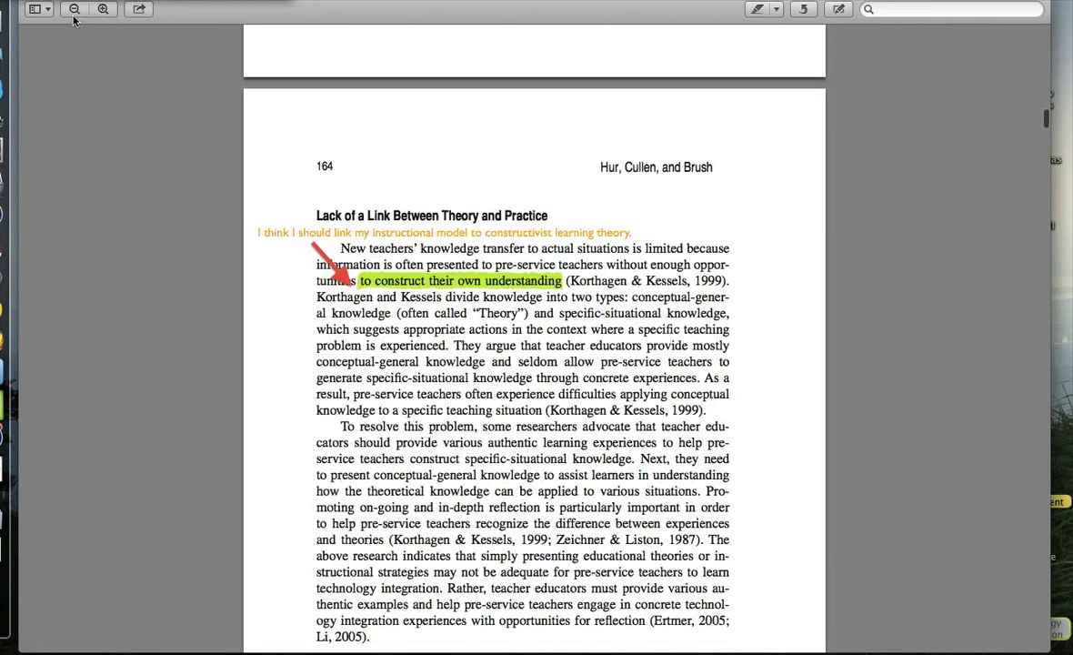
left_click(103, 9)
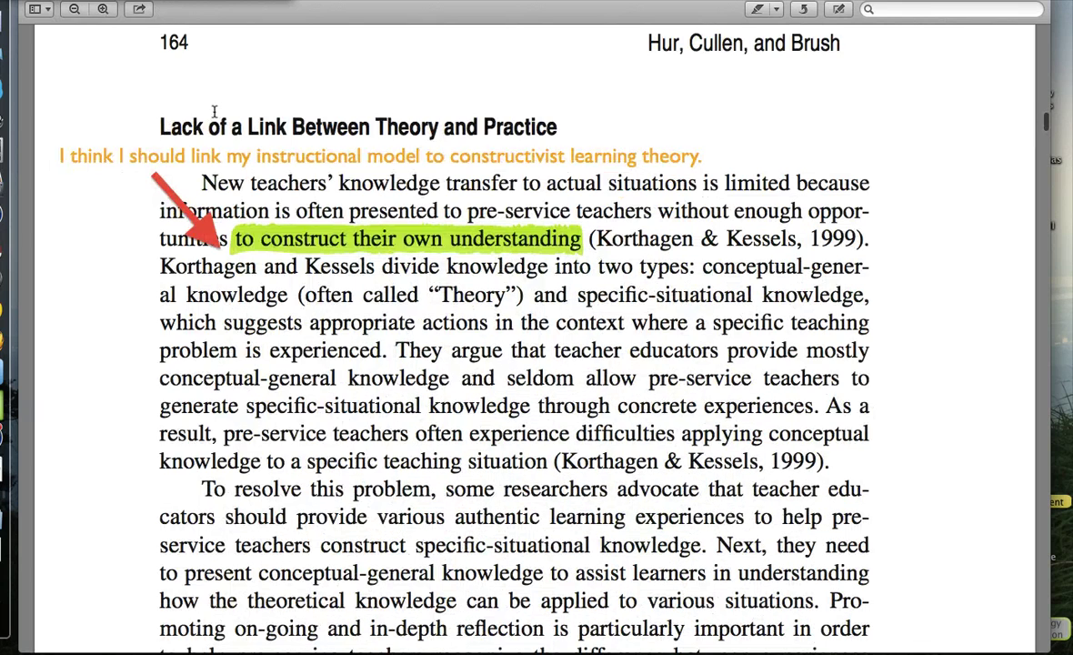
key("super+minus")
key("super+minus")
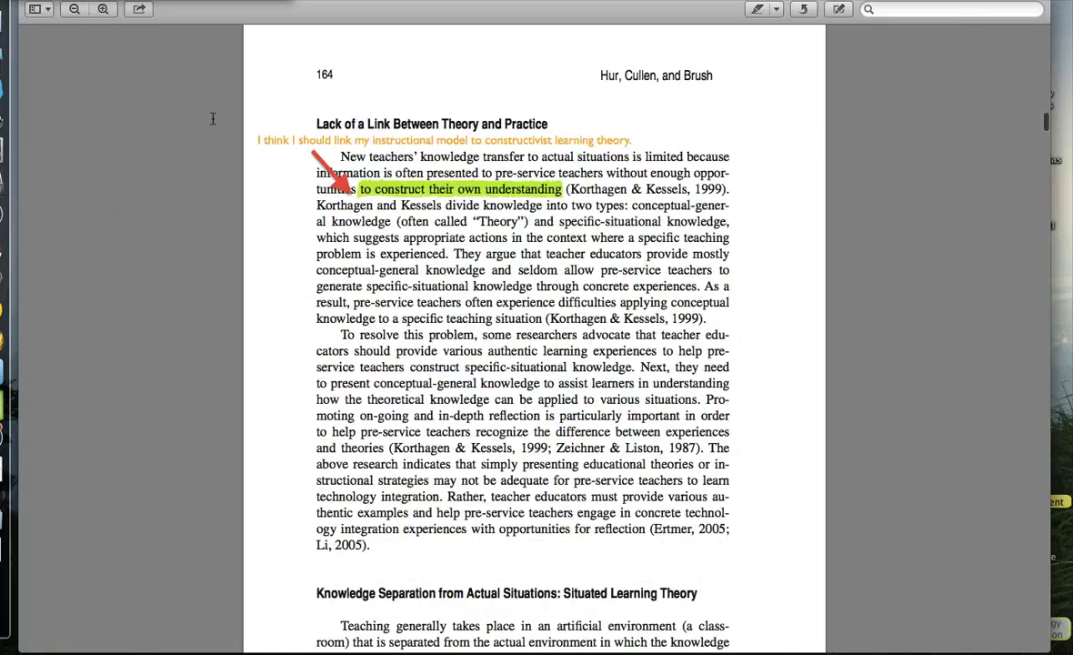
key("super+plus")
key("super+minus")
key("super+plus")
left_click(49, 8)
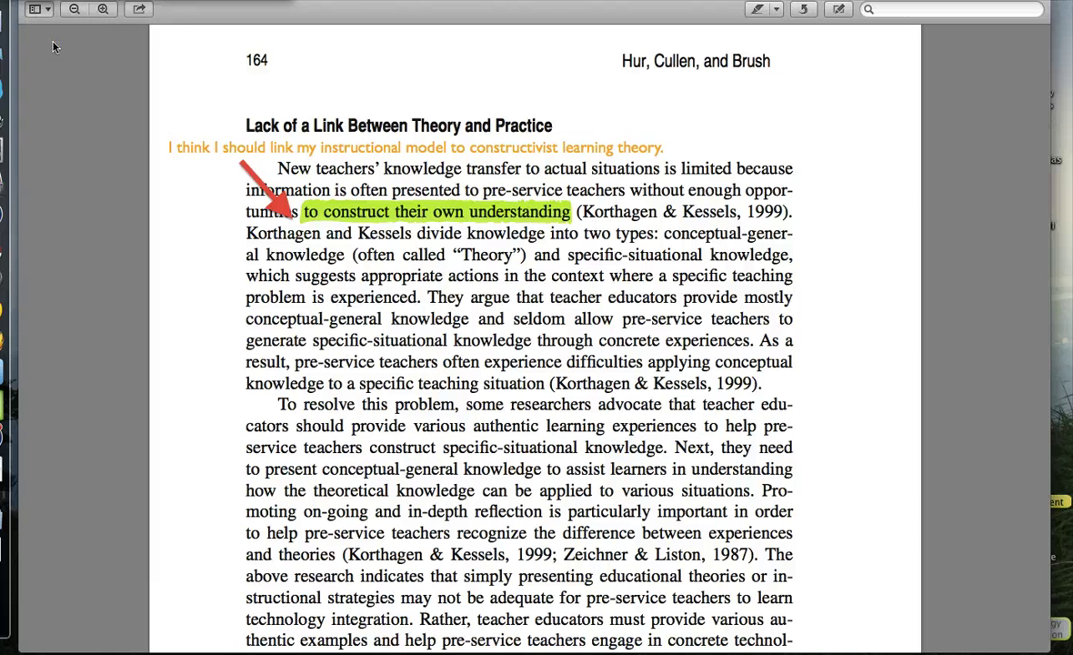
left_click(54, 43)
left_click(45, 11)
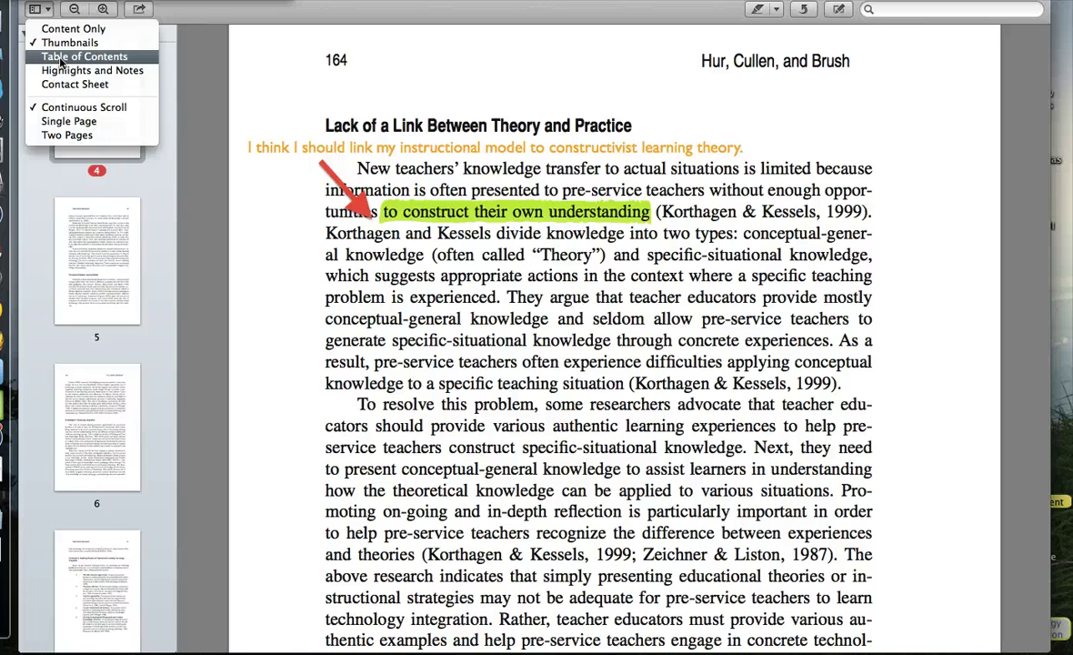
left_click(61, 58)
left_click(49, 11)
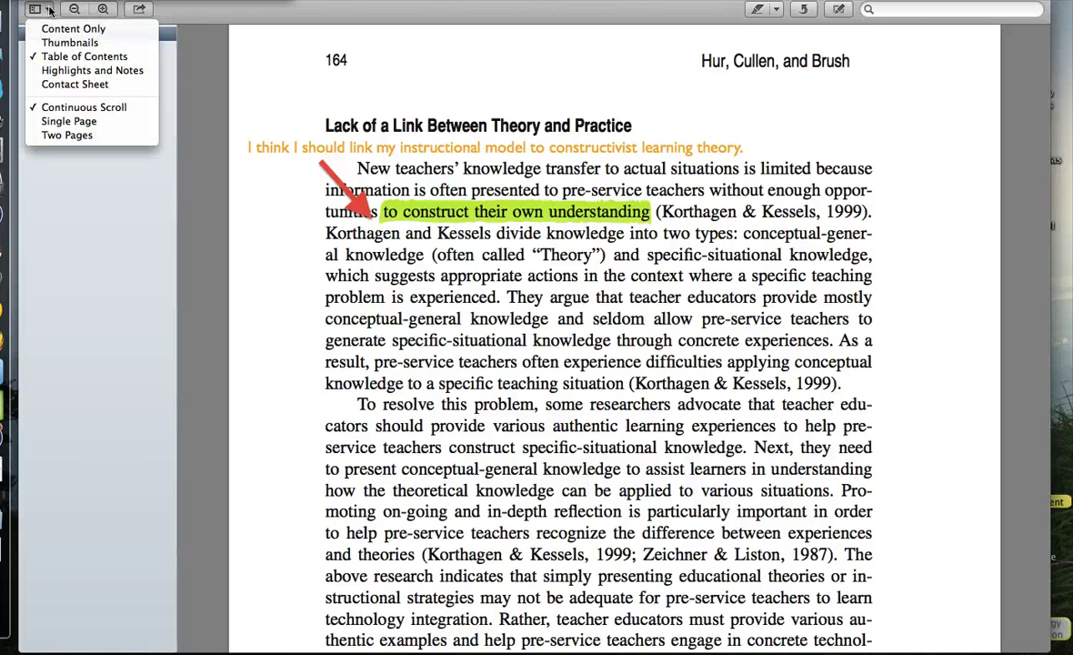
left_click(71, 70)
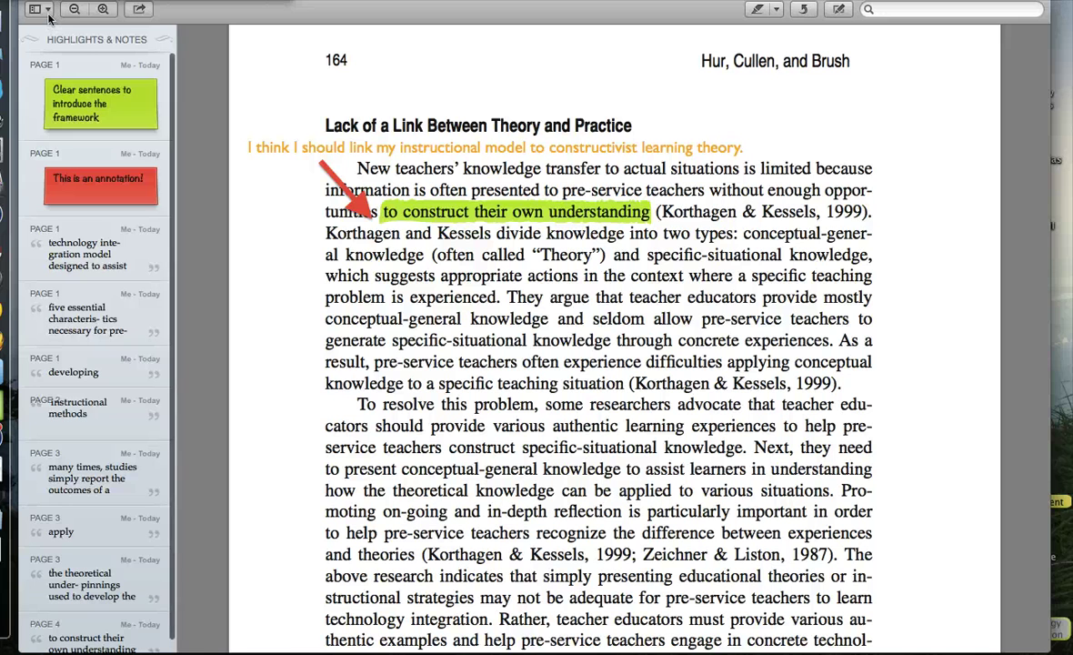
left_click(49, 13)
left_click(63, 84)
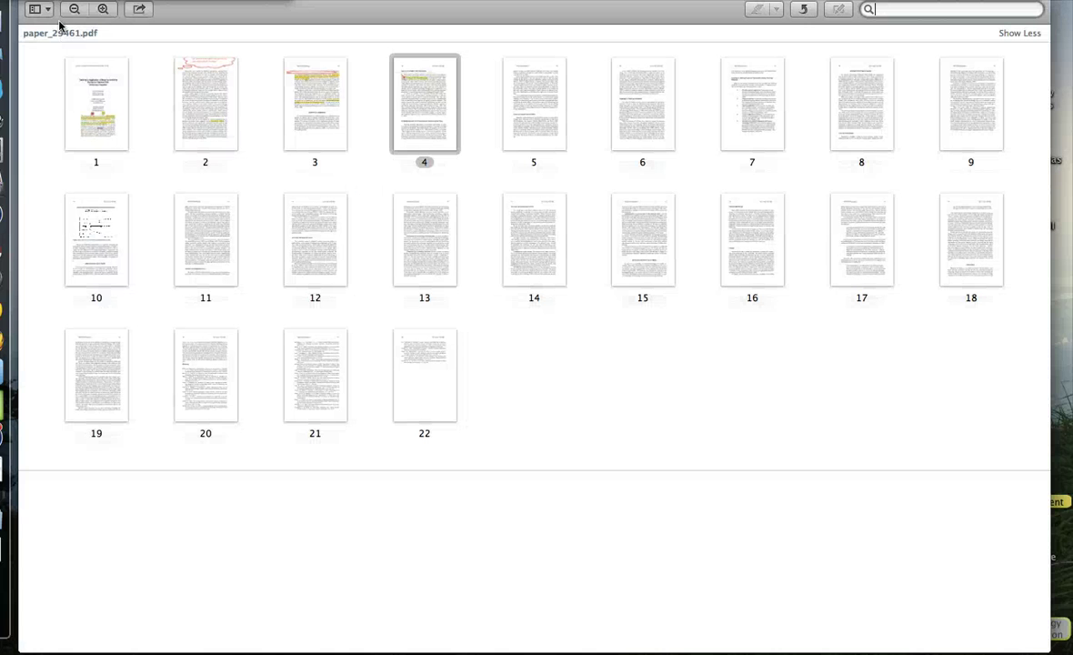
left_click(48, 11)
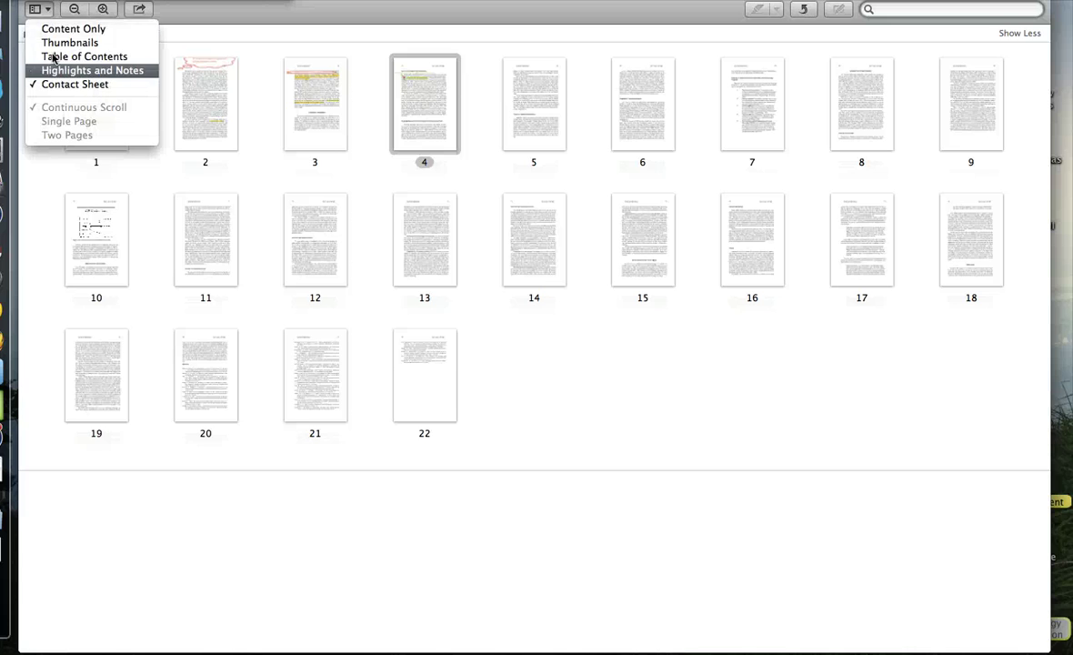
left_click(52, 32)
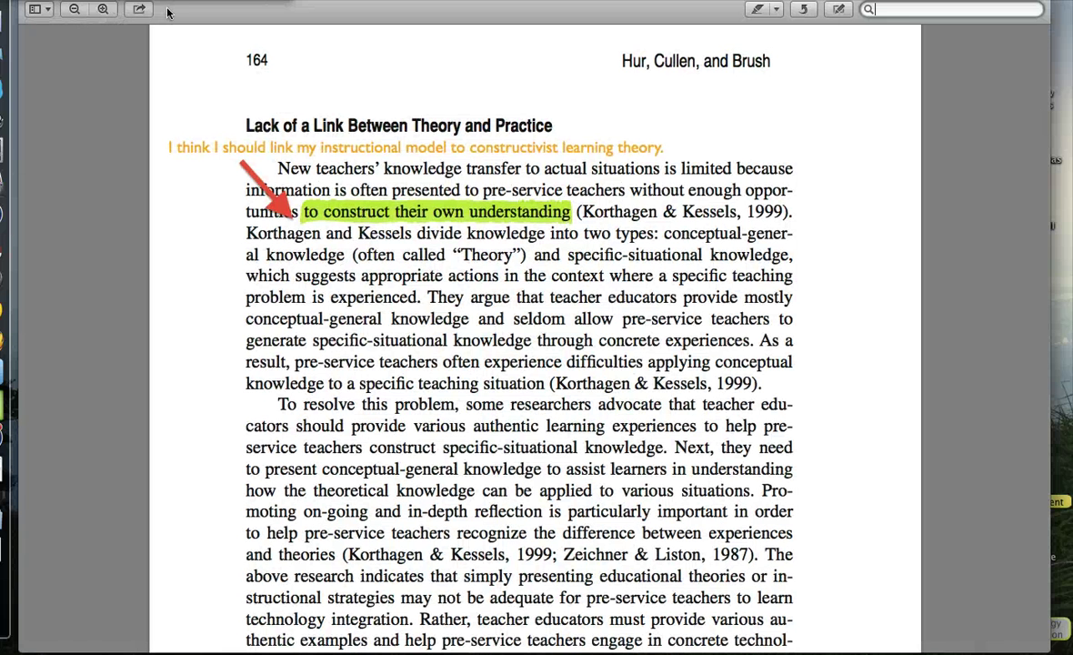
Highlight 'New teachers' at the paragraph start in salmon.
scroll(138, 228, "down", 1)
scroll(140, 221, "up", 5)
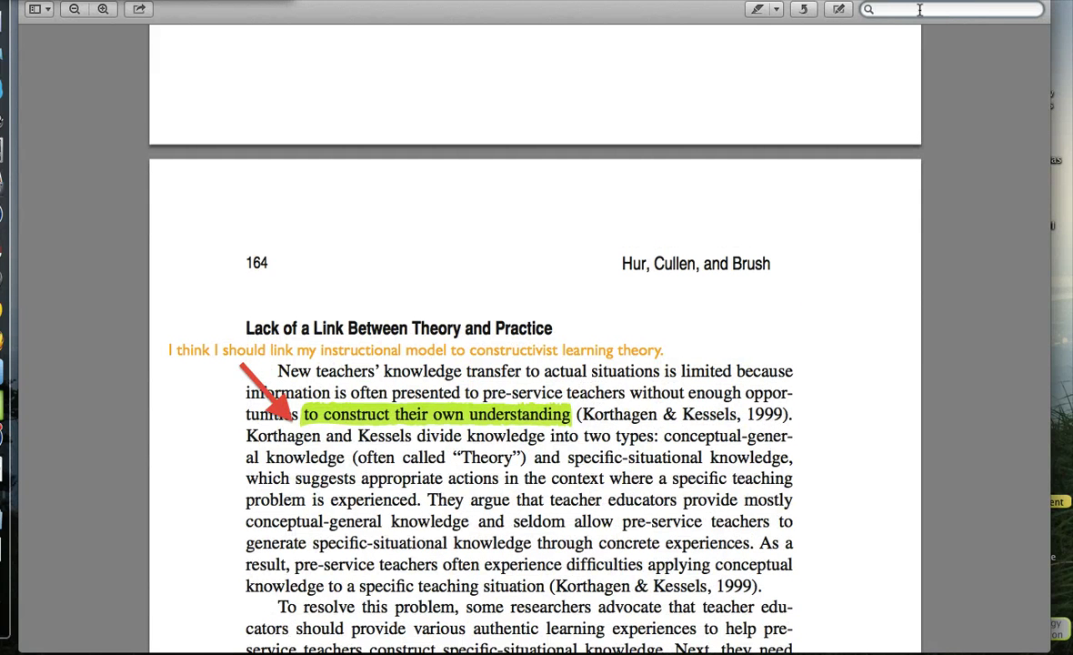
left_click(139, 9)
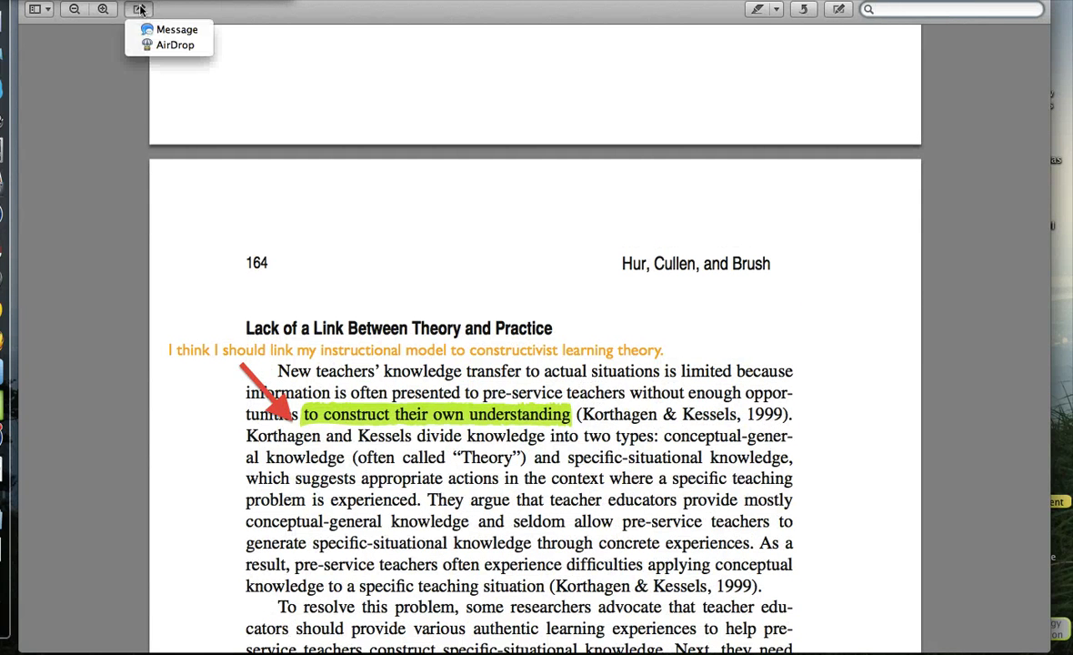
left_click(164, 50)
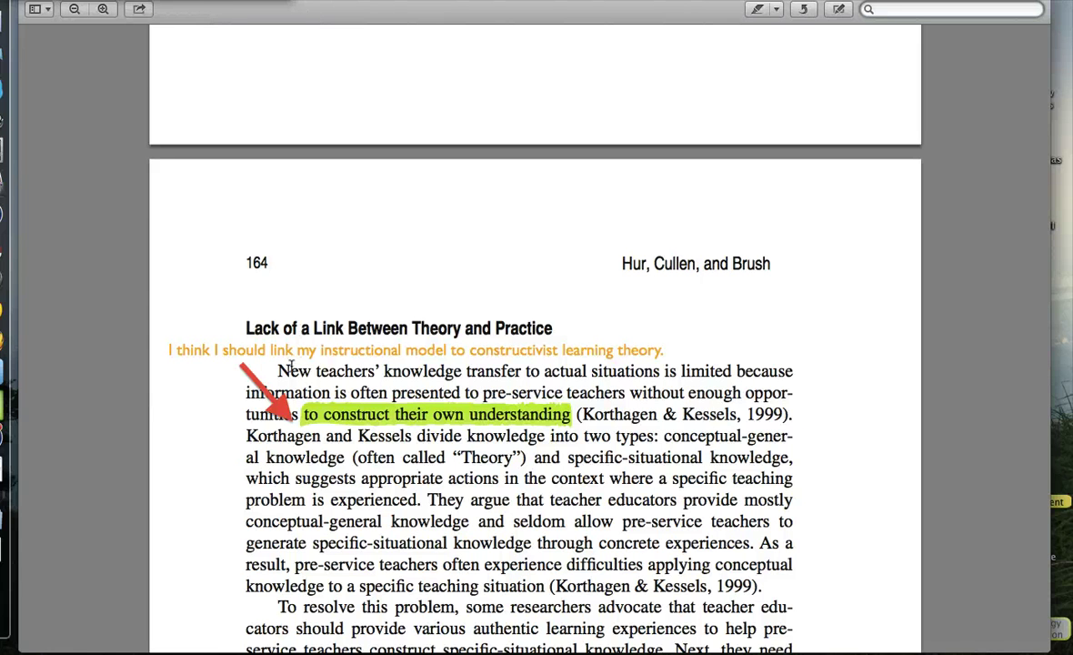
left_click_drag(277, 371, 373, 371)
Send the annotated paper_29461 PDF through Messages to a suggested contact.
left_click(140, 10)
left_click(157, 32)
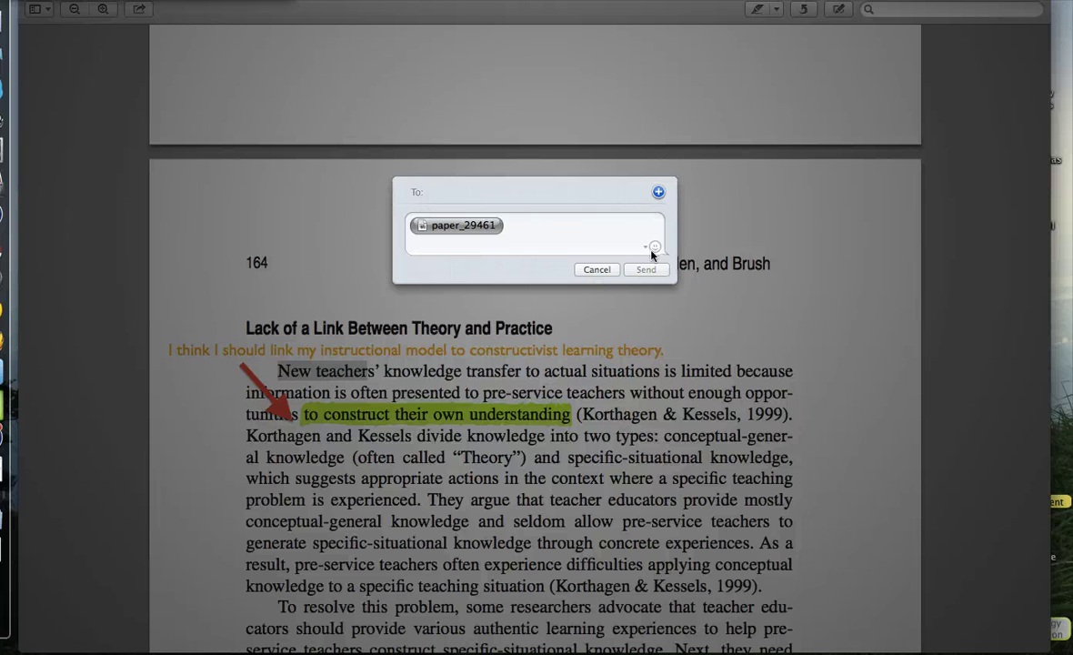
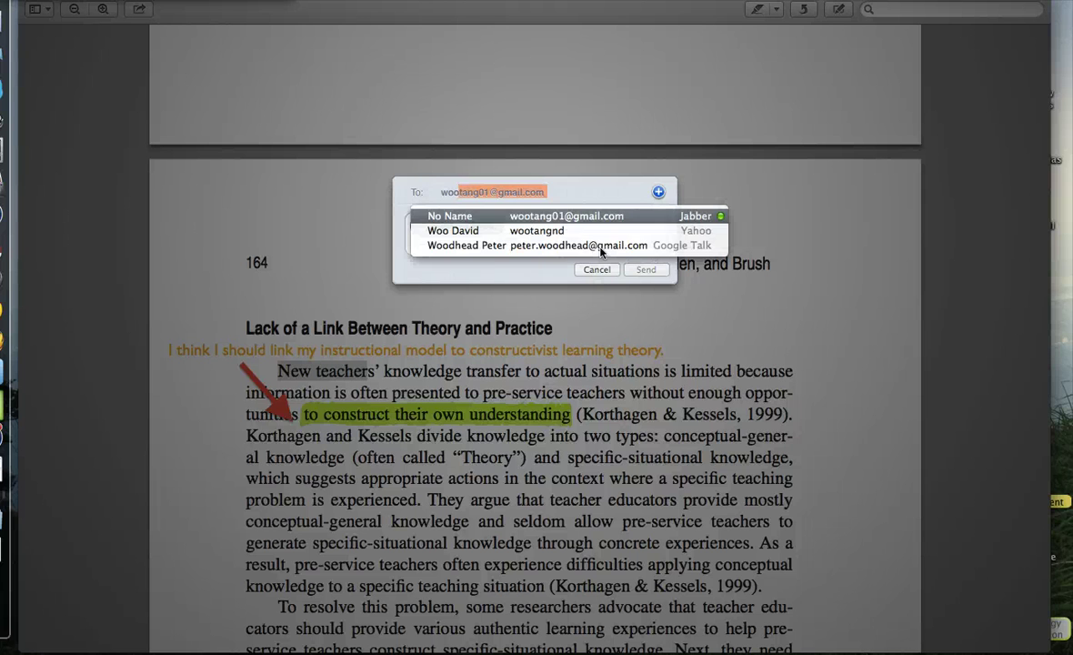
key("Return")
left_click(633, 267)
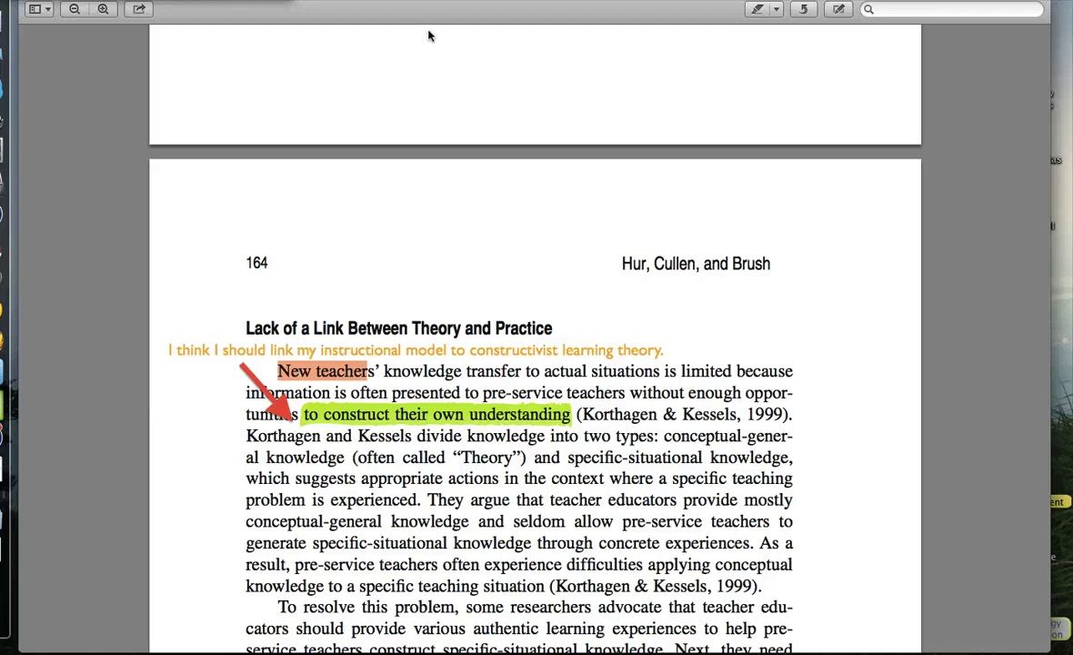
View the article full screen as a two-page spread, exit, and scroll back to the previous page.
key("ctrl+super+f")
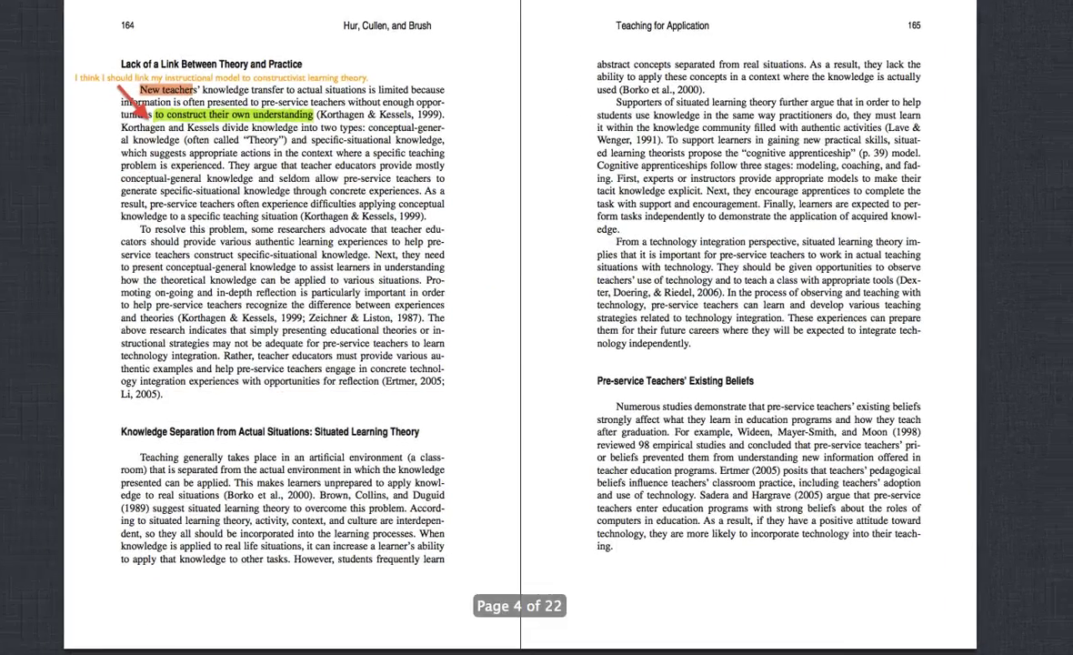
key("Escape")
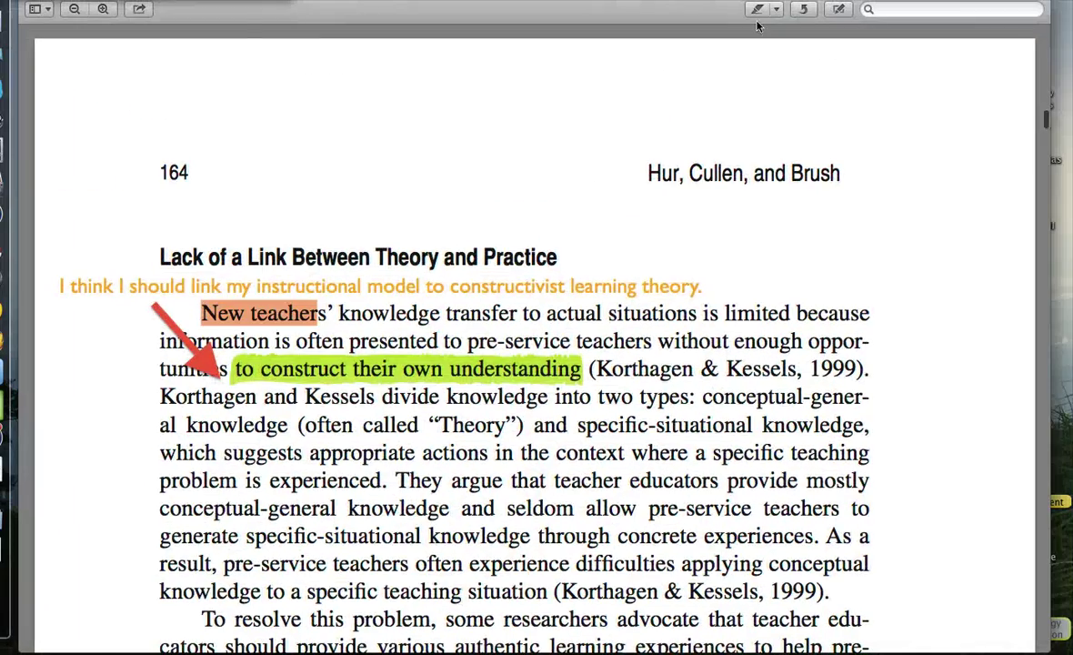
scroll(242, 166, "up", 10)
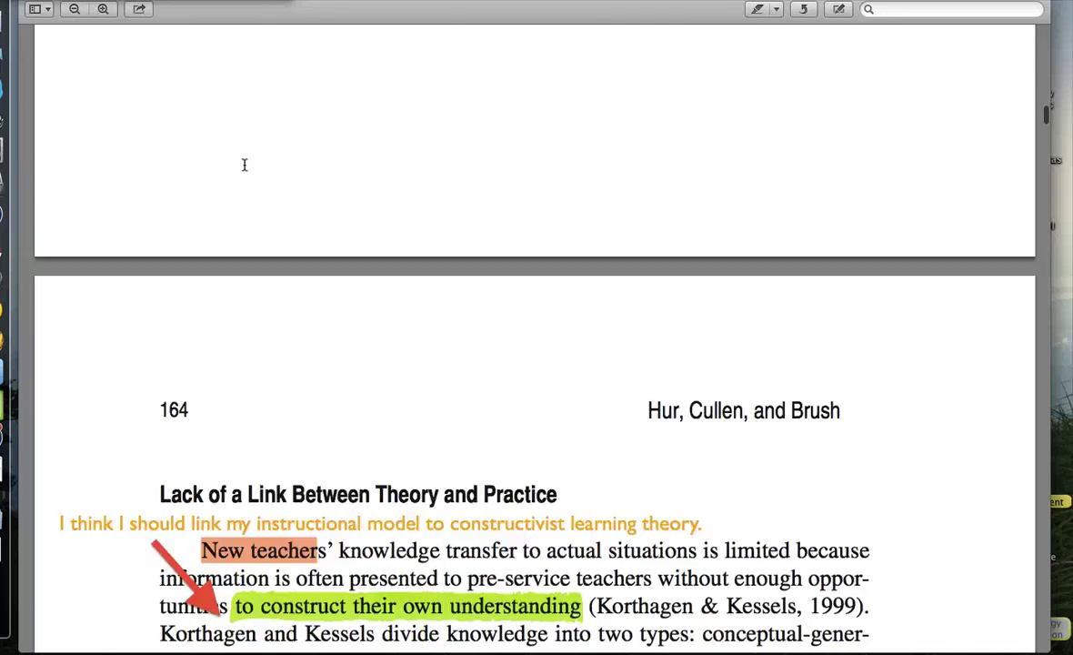
scroll(243, 164, "up", 15)
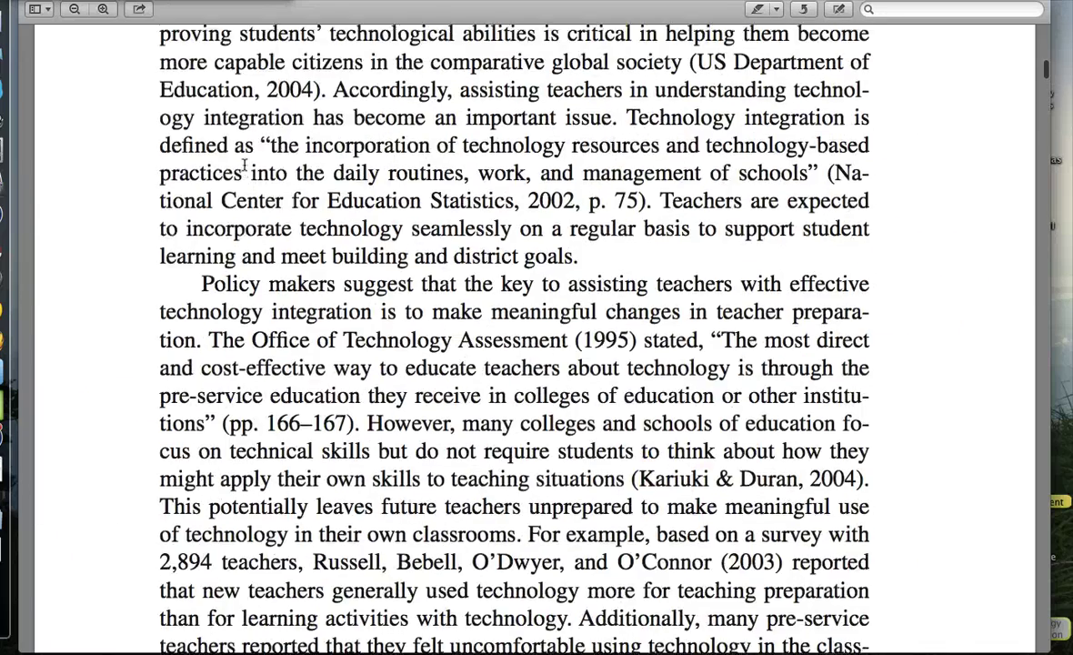